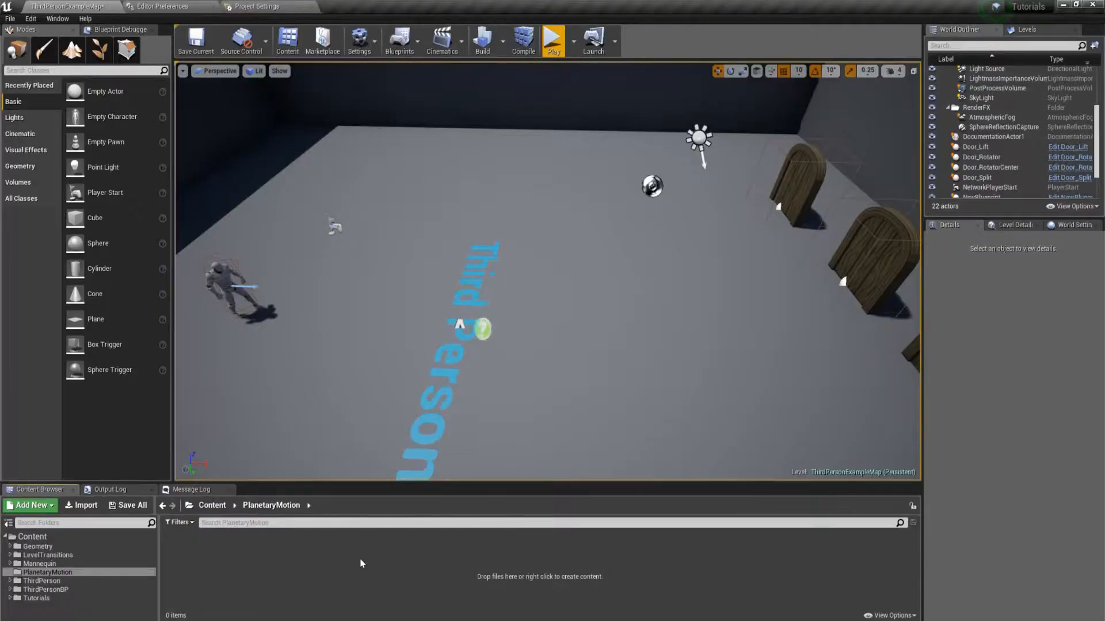
Create an Actor Blueprint class named BP_Planet in the PlanetaryMotion folder and open it for editing.
{"action": "right_click", "coordinate": [362, 563]}
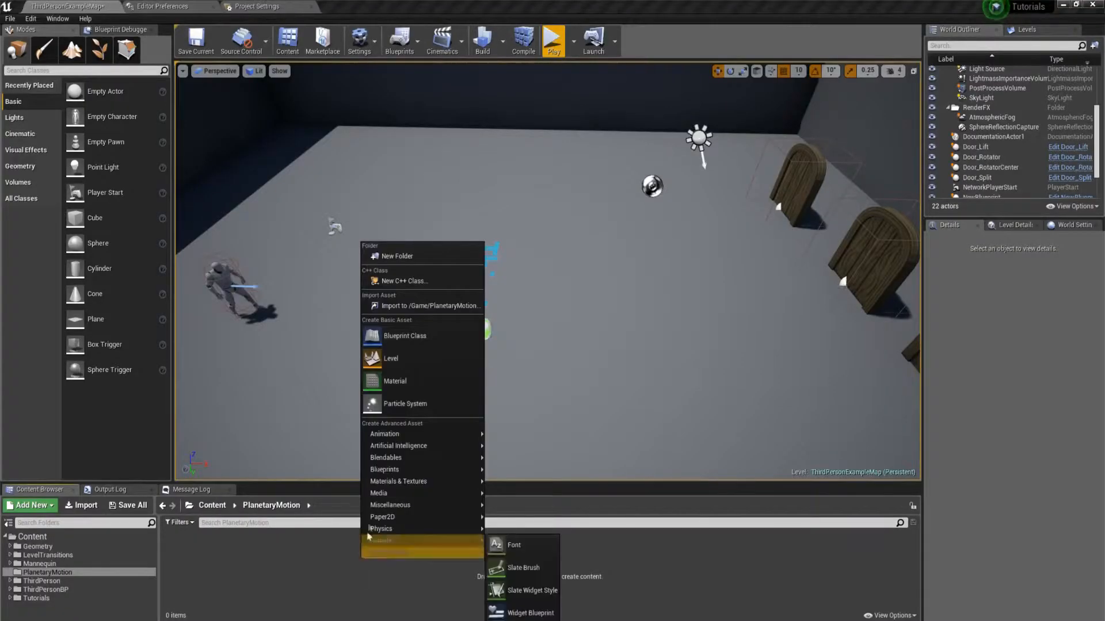
{"action": "left_click", "coordinate": [403, 334]}
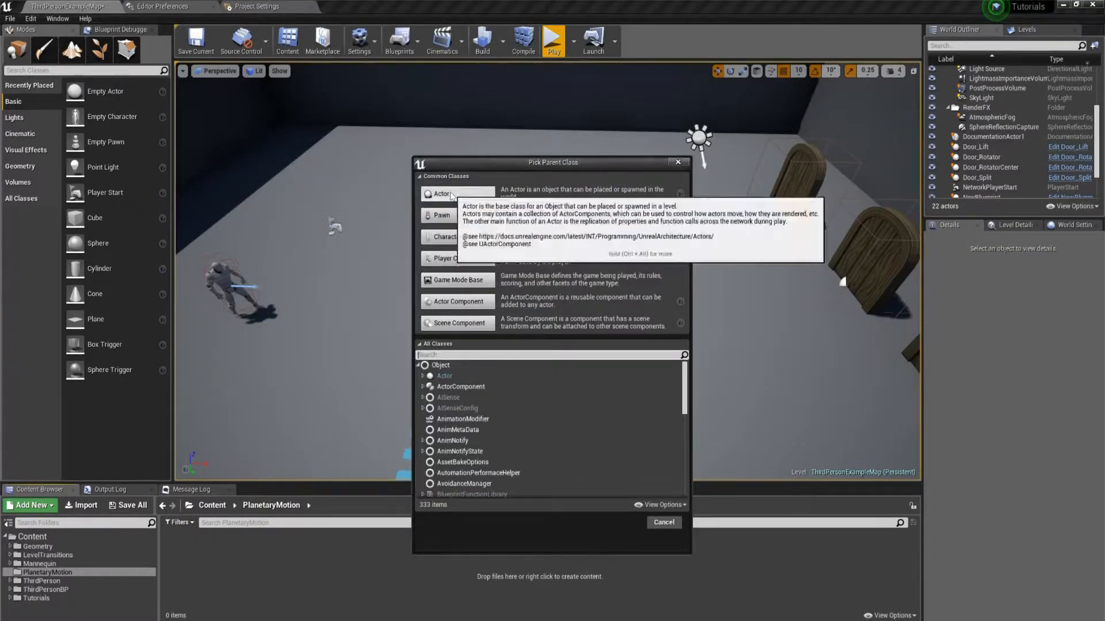
{"action": "left_click", "coordinate": [458, 194]}
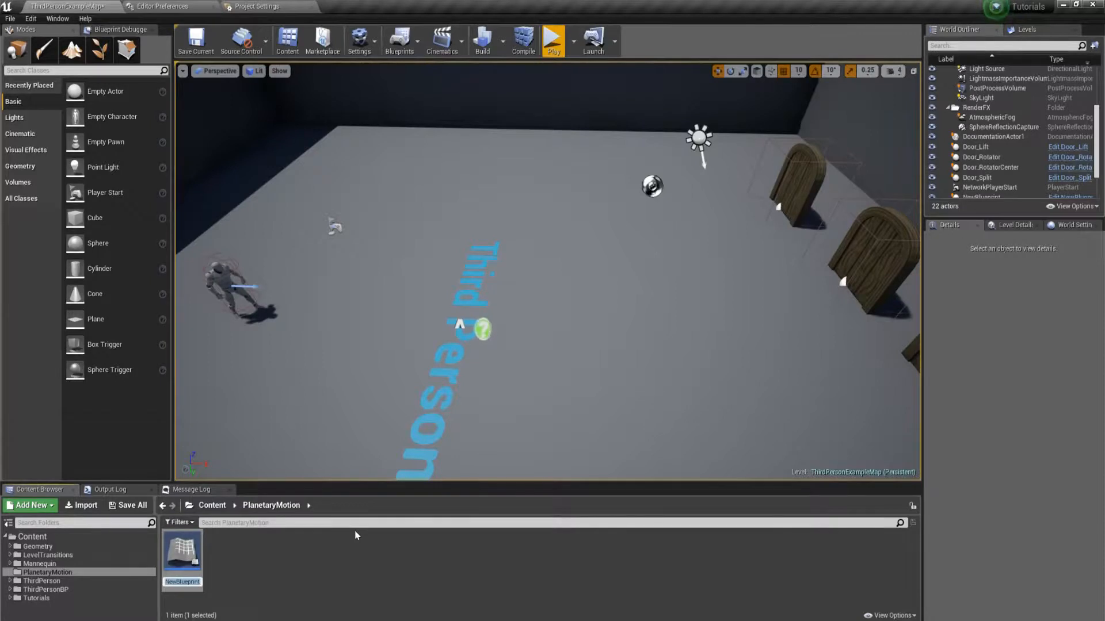
{"action": "type", "text": "BP_Planet"}
{"action": "key", "text": "Return"}
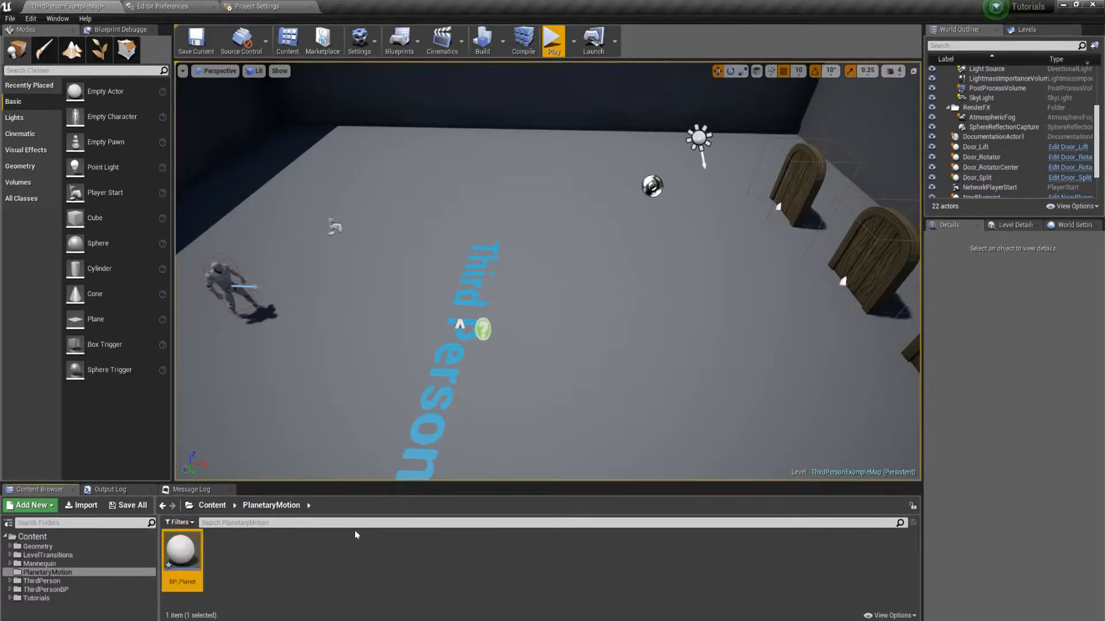
{"action": "double_click", "coordinate": [182, 551]}
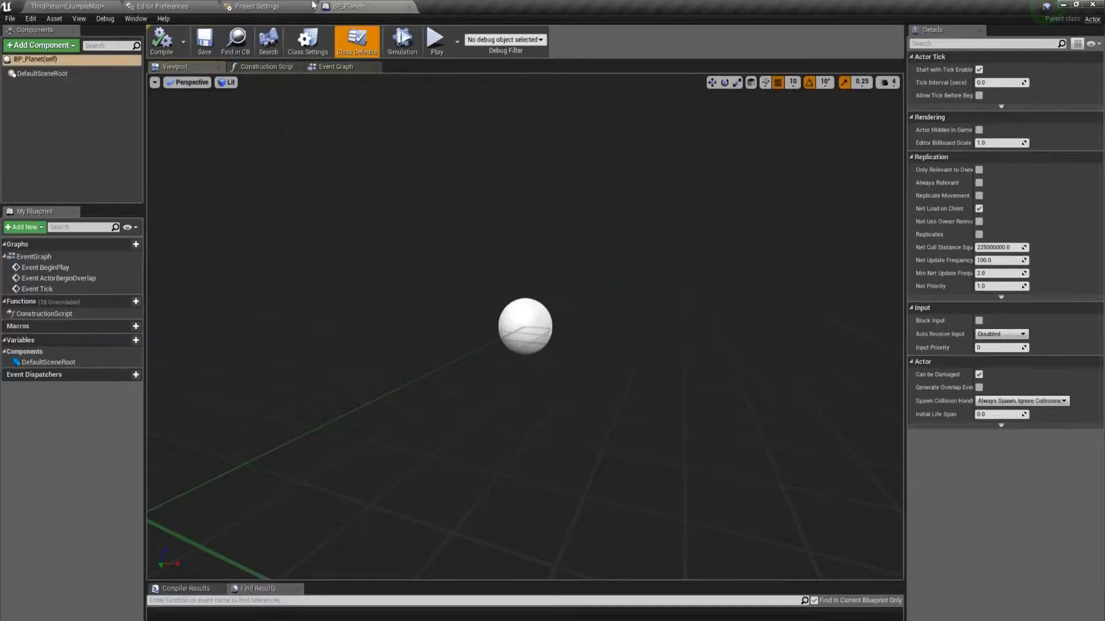
Add a Sphere component and a Spring Arm component to the BP_Planet blueprint.
{"action": "left_click", "coordinate": [33, 46]}
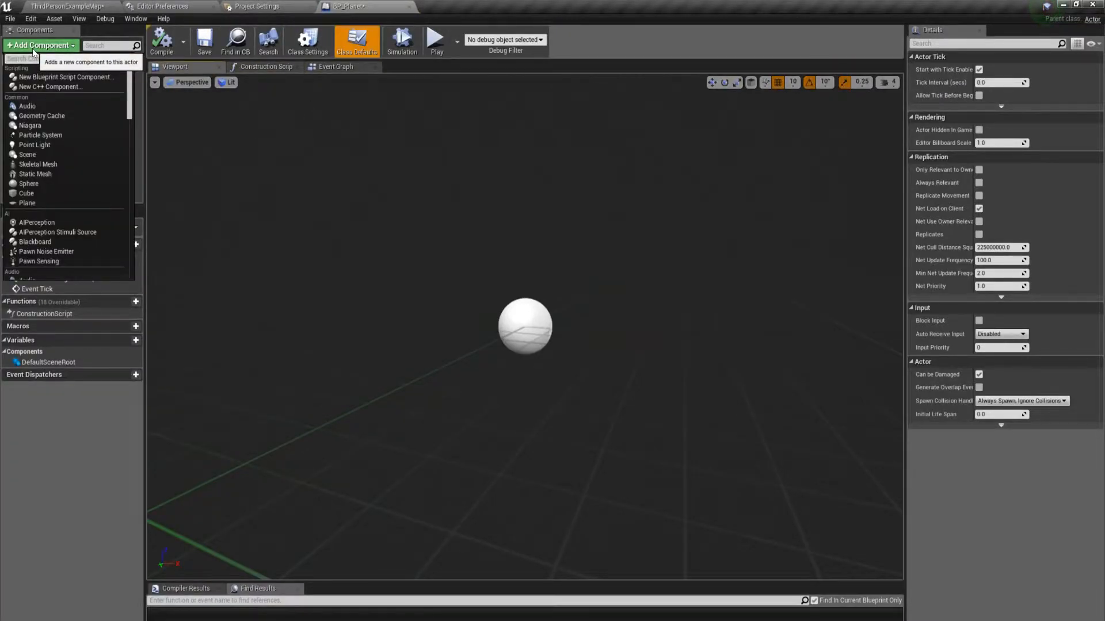
{"action": "type", "text": "sphere"}
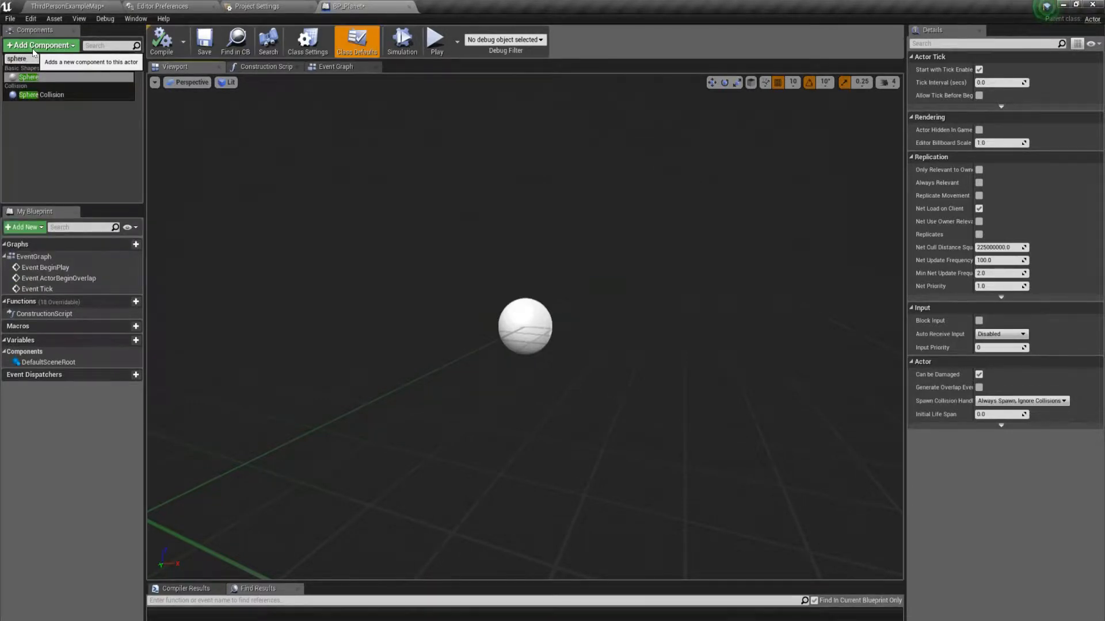
{"action": "key", "text": "Return"}
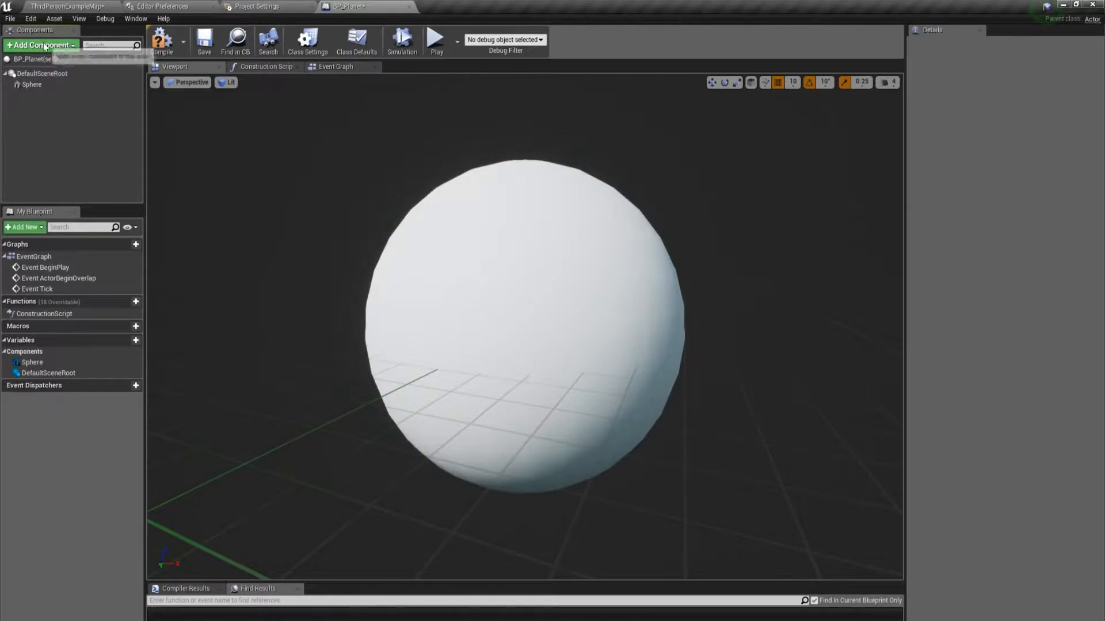
{"action": "left_click", "coordinate": [46, 48]}
{"action": "type", "text": "spring"}
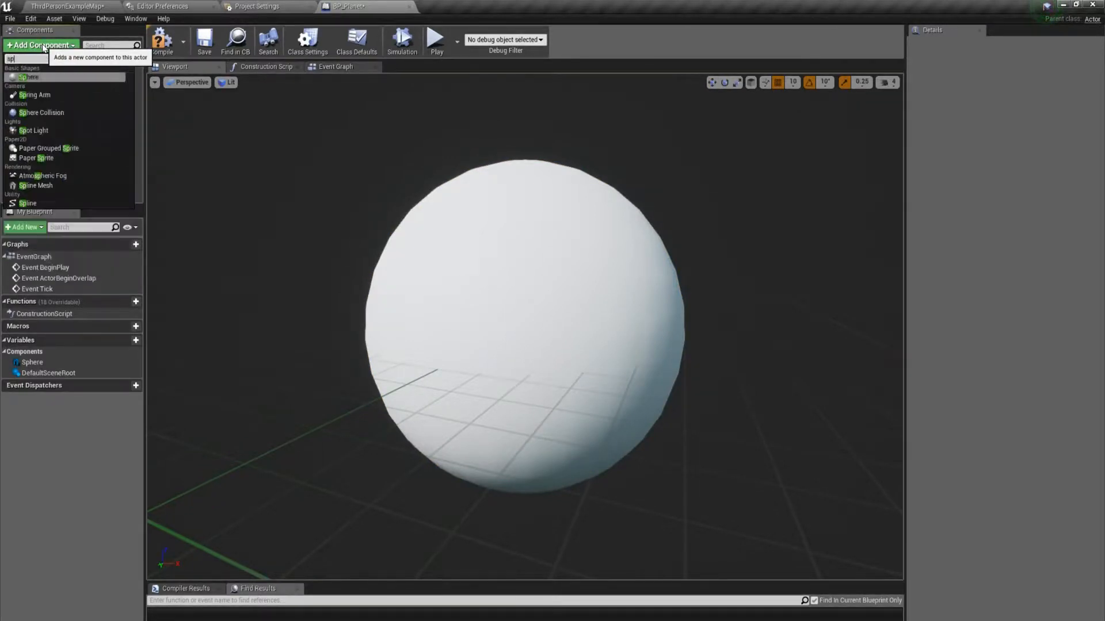
{"action": "key", "text": "Return"}
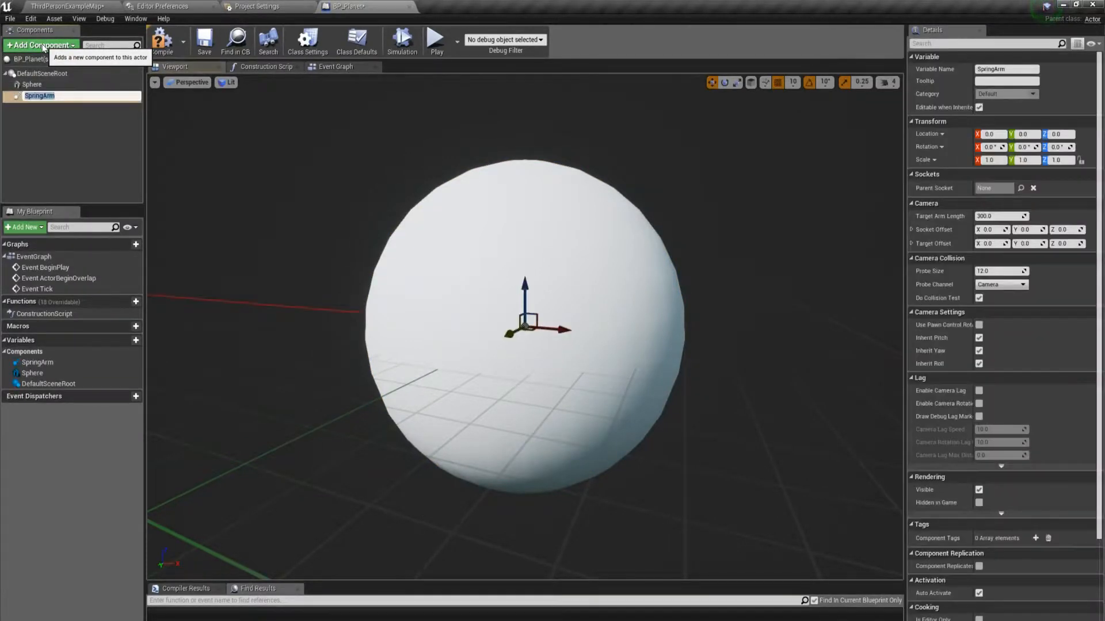
Add a Rotating Movement component to the BP_Planet blueprint.
{"action": "left_click", "coordinate": [45, 46]}
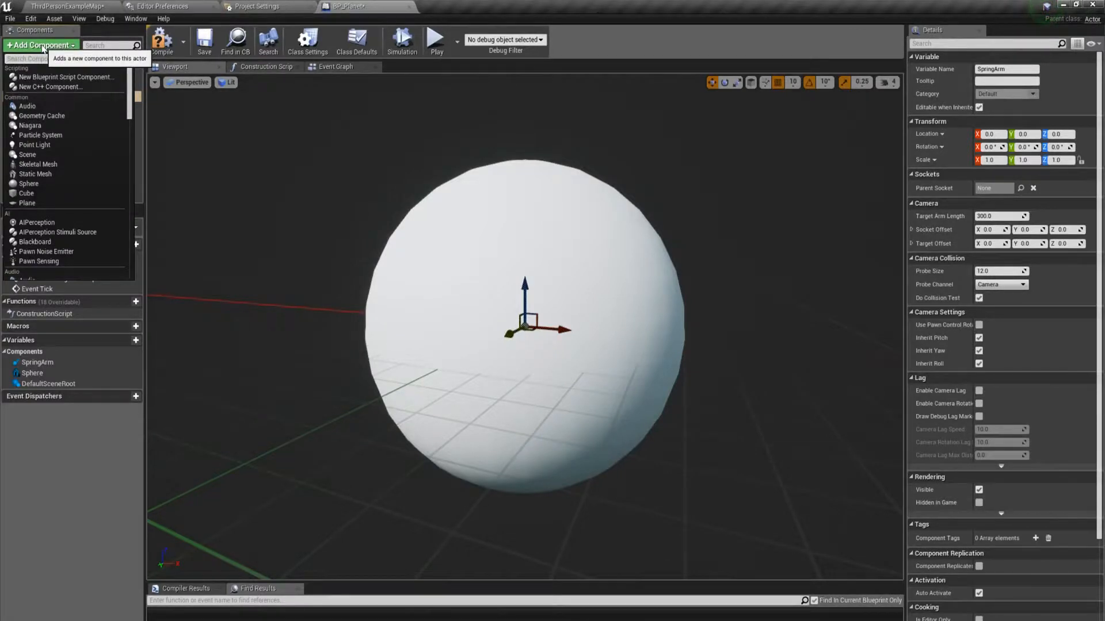
{"action": "type", "text": "rotin"}
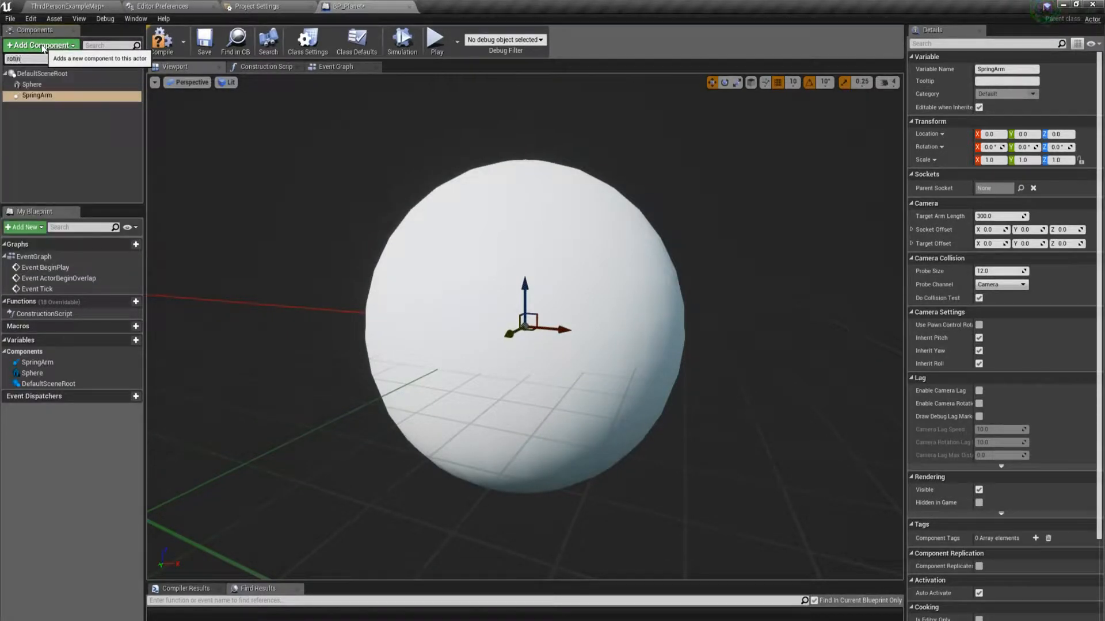
{"action": "key", "text": "BackSpace"}
{"action": "key", "text": "Return"}
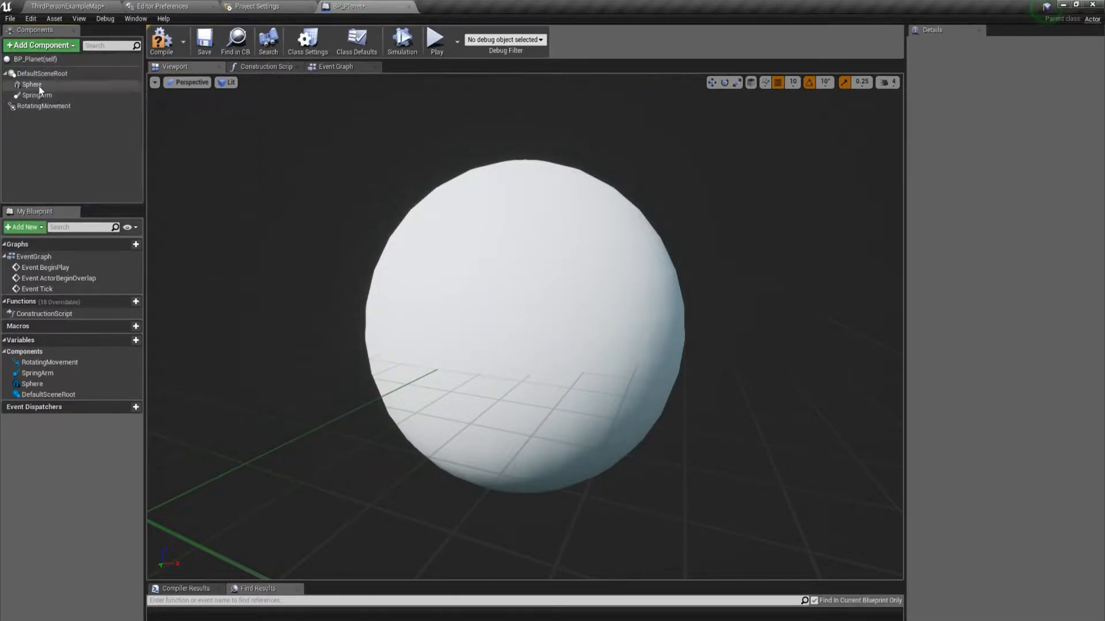
Make the Sphere component a child of the SpringArm component.
{"action": "left_click", "coordinate": [58, 86]}
{"action": "left_click_drag", "start_coordinate": [58, 92], "coordinate": [58, 98]}
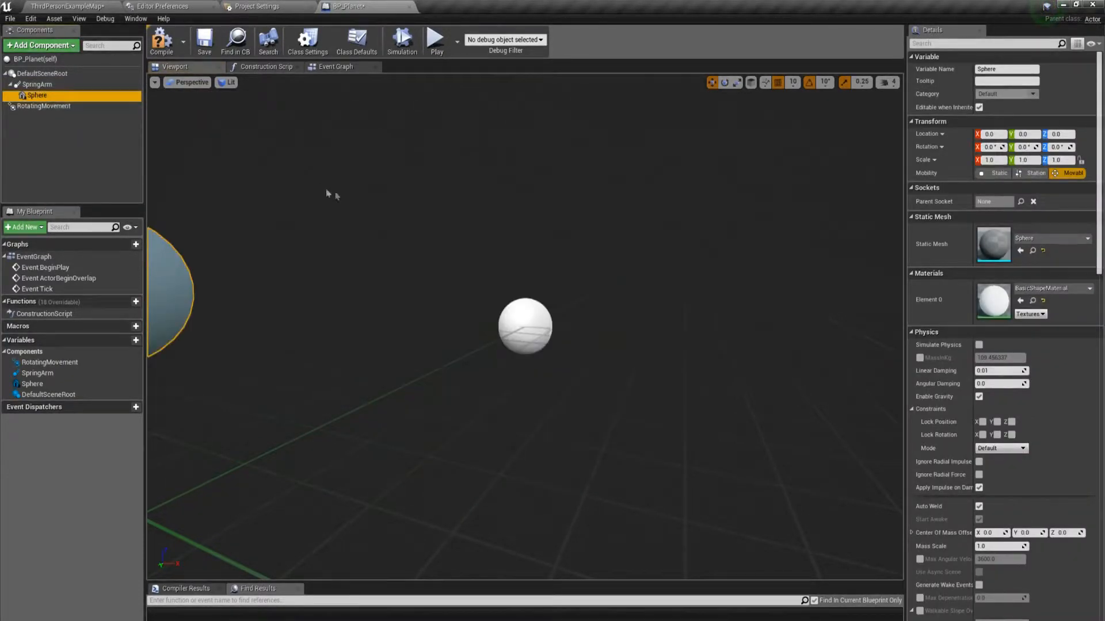
{"action": "right_click_drag", "start_coordinate": [397, 215], "coordinate": [364, 214]}
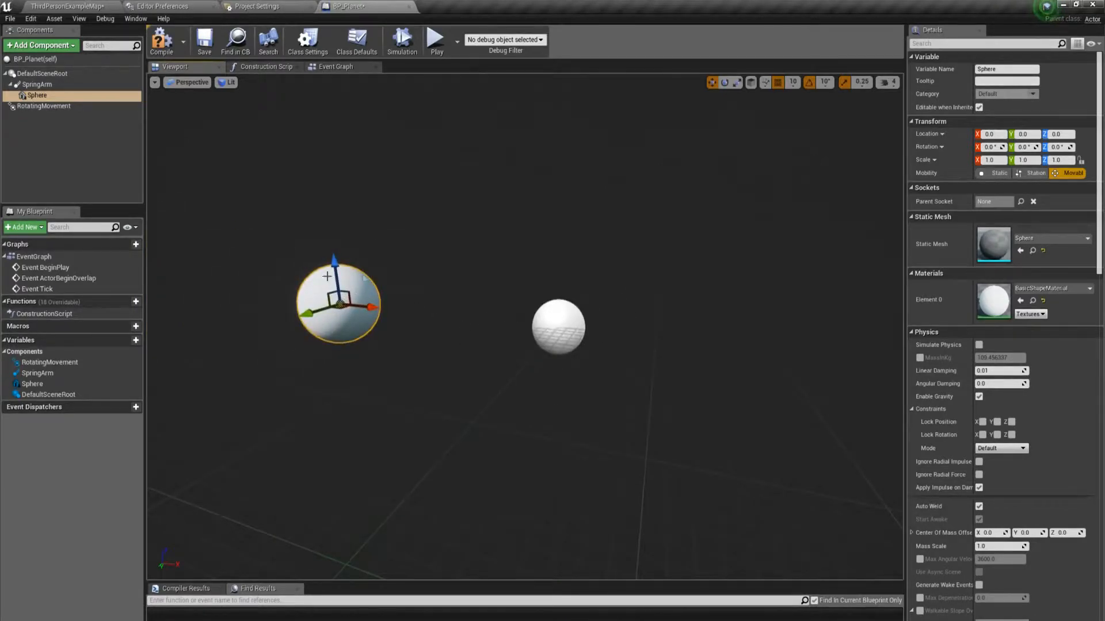
Turn off Do Collision Test on the SpringArm and set its Target Arm Length to 0.
{"action": "left_click", "coordinate": [37, 84]}
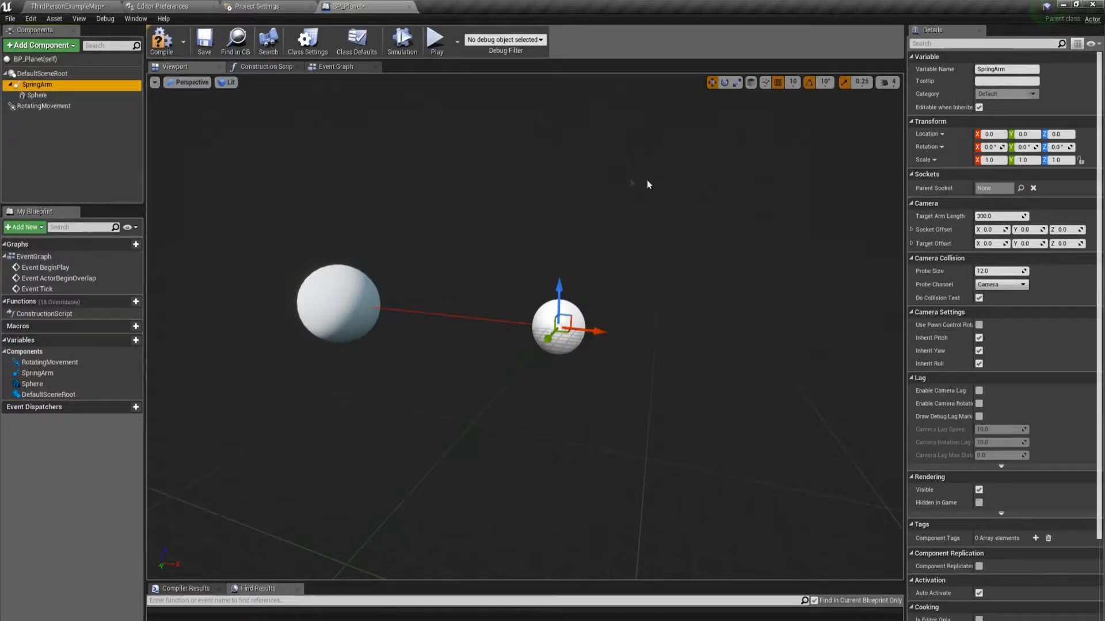
{"action": "left_click", "coordinate": [978, 298]}
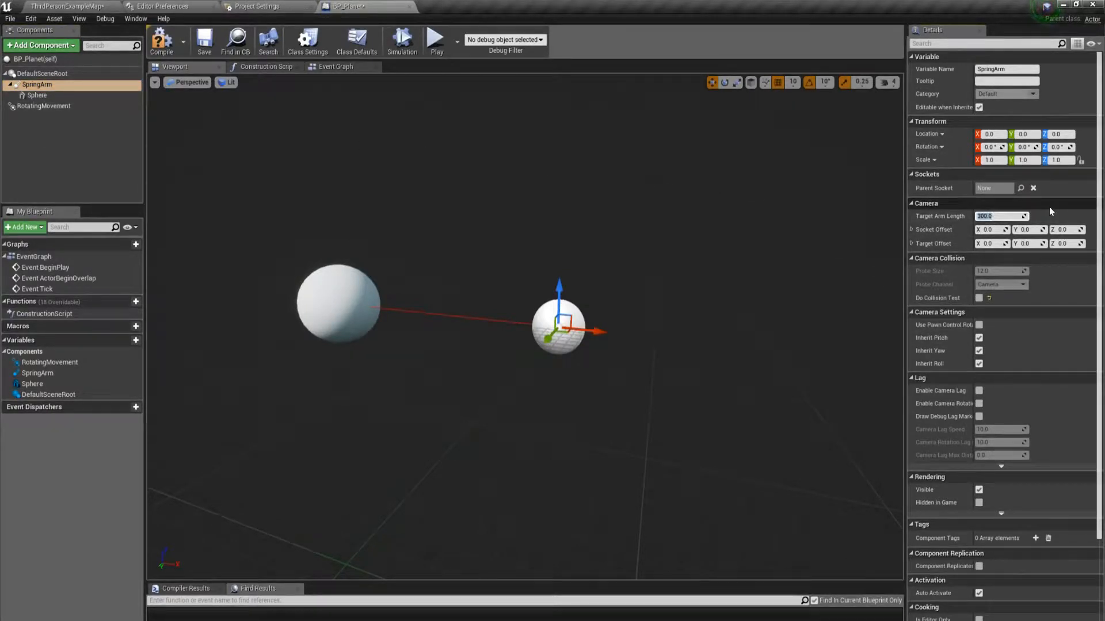
{"action": "type", "text": "0"}
{"action": "key", "text": "Return"}
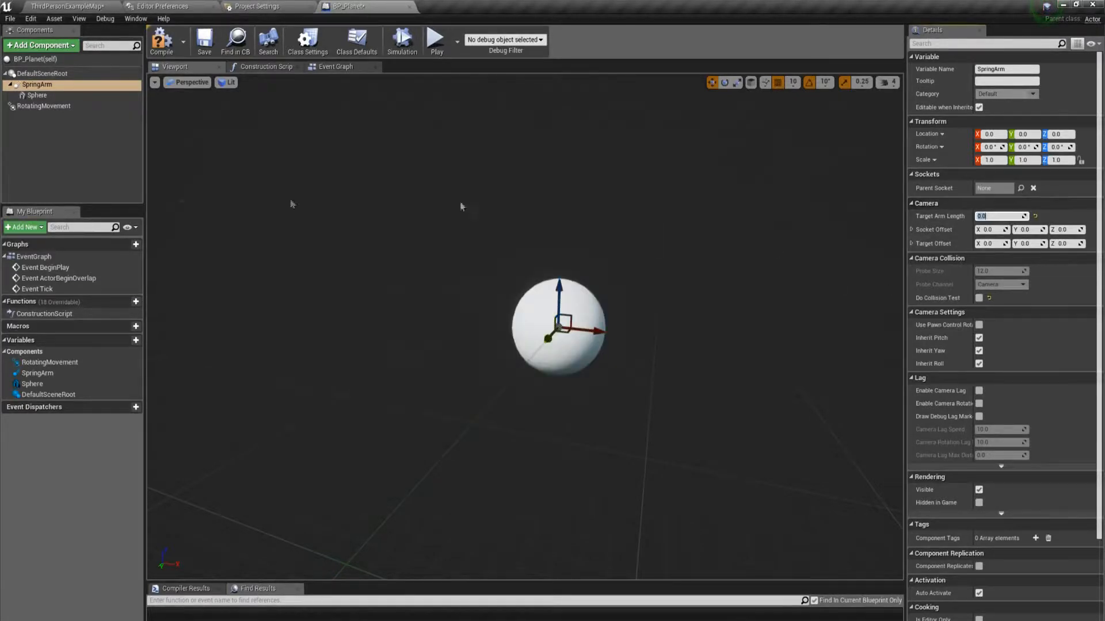
Set the RotatingMovement component's Z rotation rate to 20.
{"action": "left_click", "coordinate": [45, 106]}
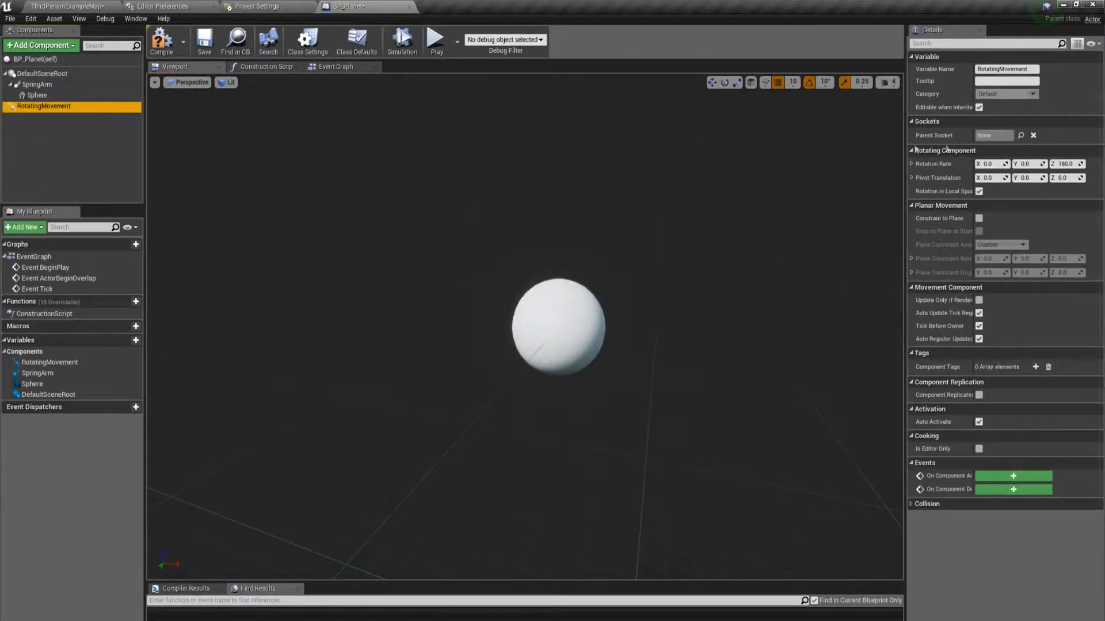
{"action": "left_click", "coordinate": [1067, 164]}
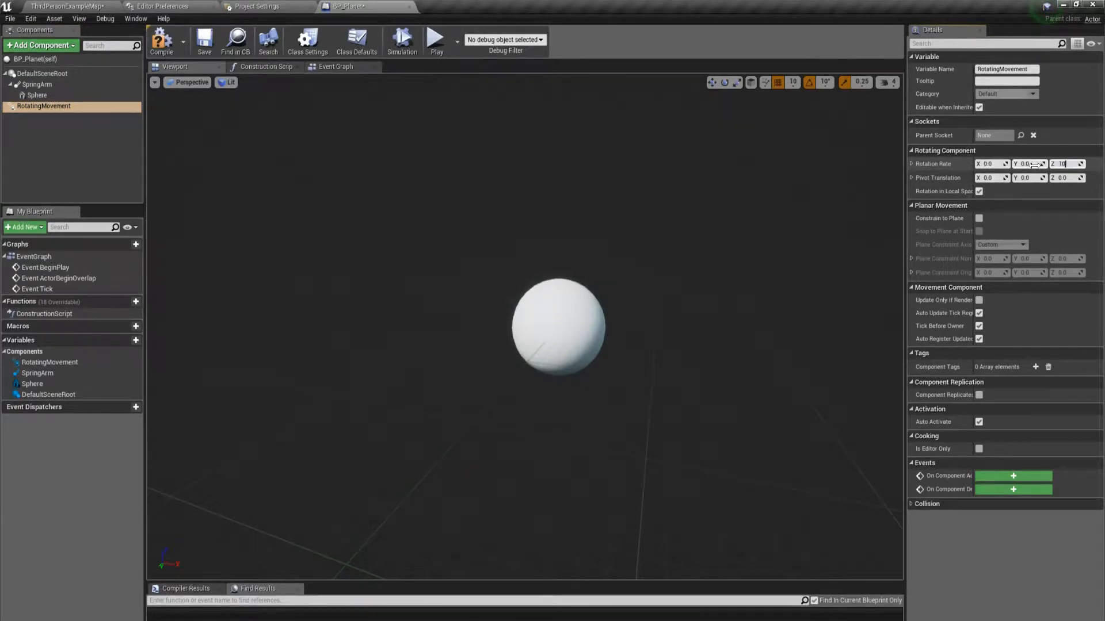
{"action": "key", "text": "Return"}
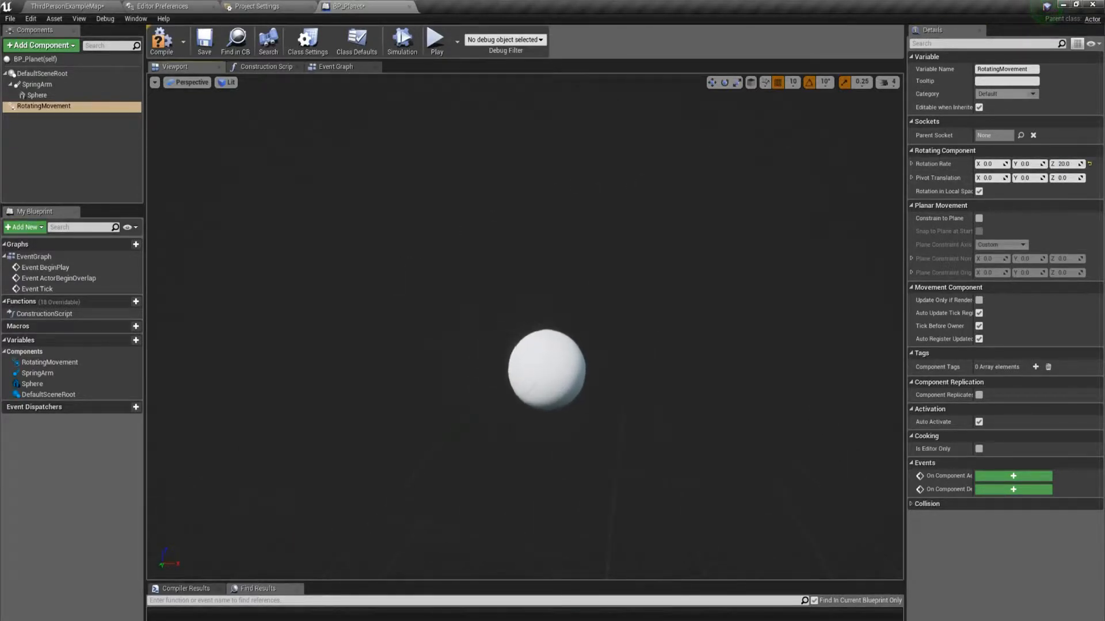
{"action": "left_click", "coordinate": [107, 176]}
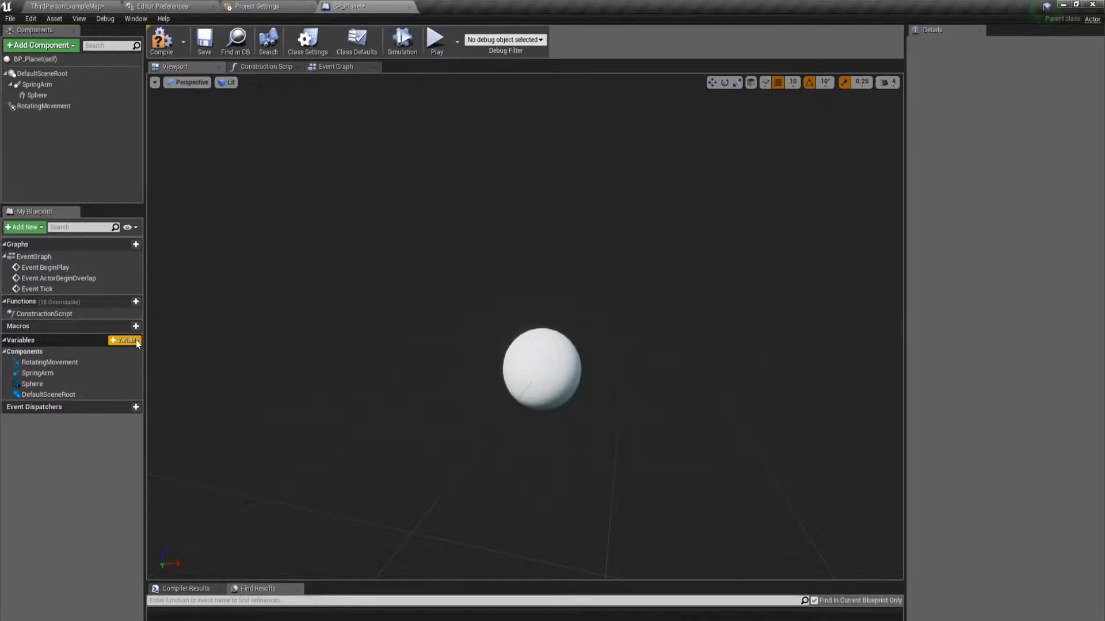
Add an instance-editable variable named ParentPlanet with the type BP Planet object reference.
{"action": "left_click", "coordinate": [125, 341]}
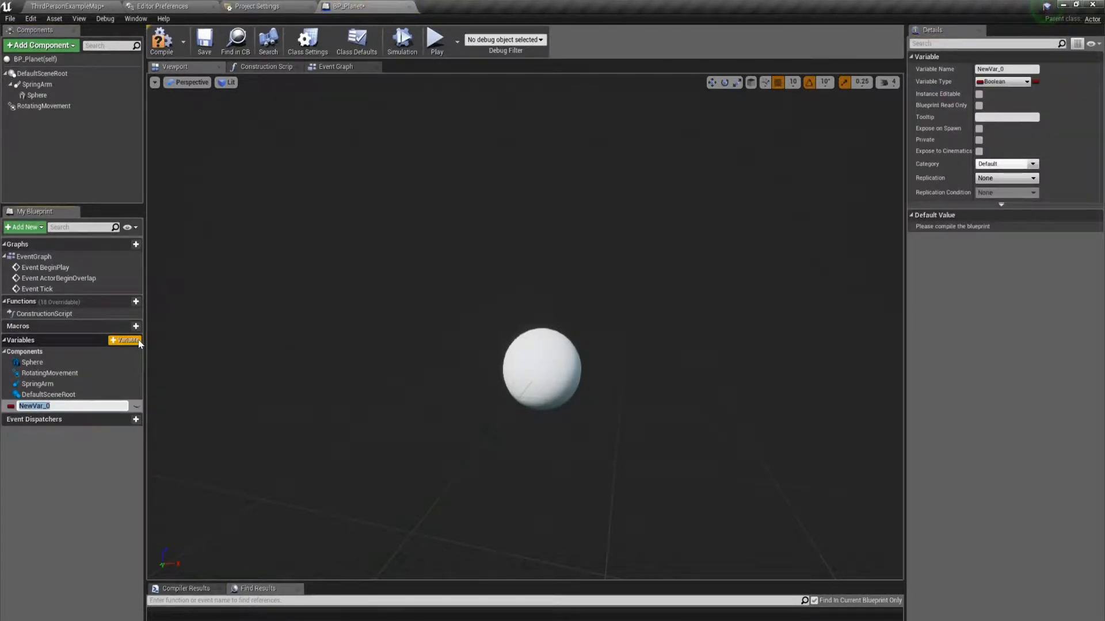
{"action": "type", "text": "ParentPlanet"}
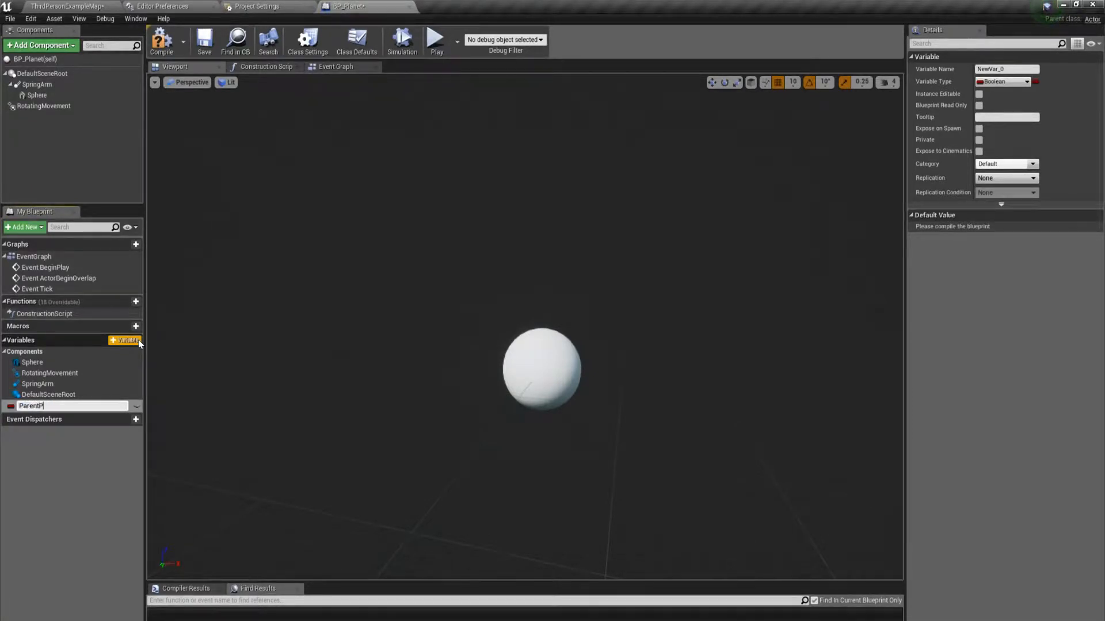
{"action": "key", "text": "Return"}
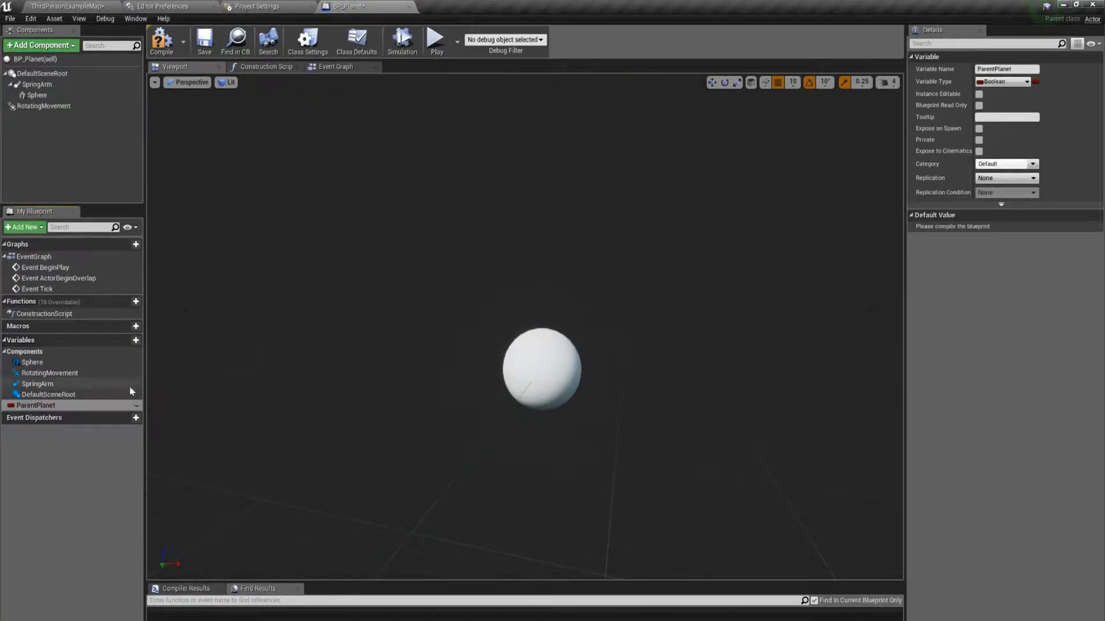
{"action": "left_click", "coordinate": [978, 93]}
{"action": "left_click", "coordinate": [996, 84]}
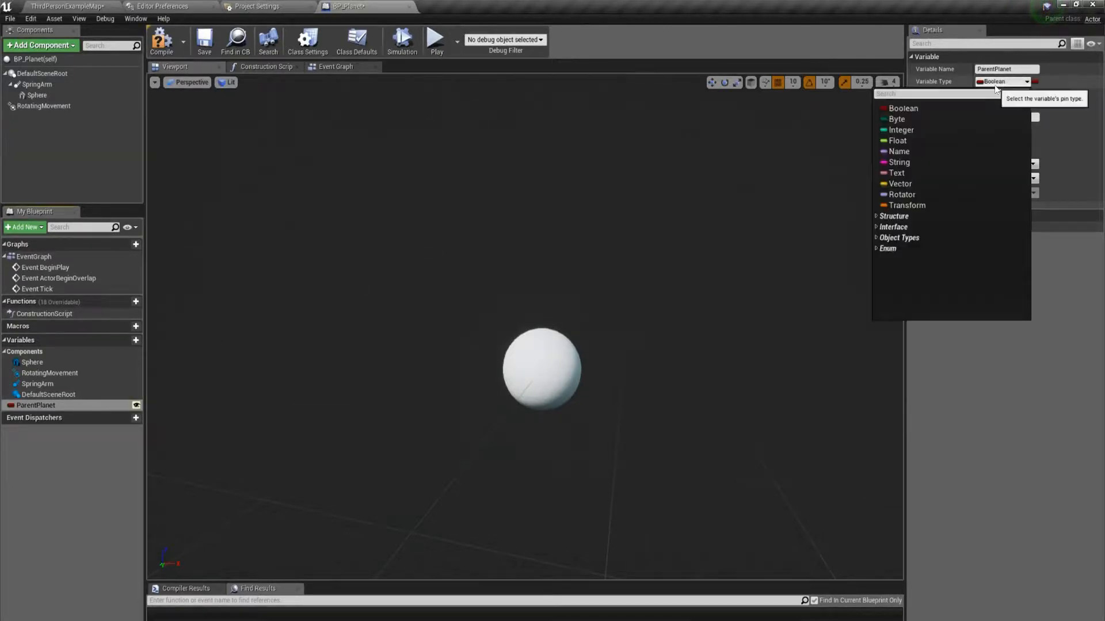
{"action": "type", "text": "bpplan"}
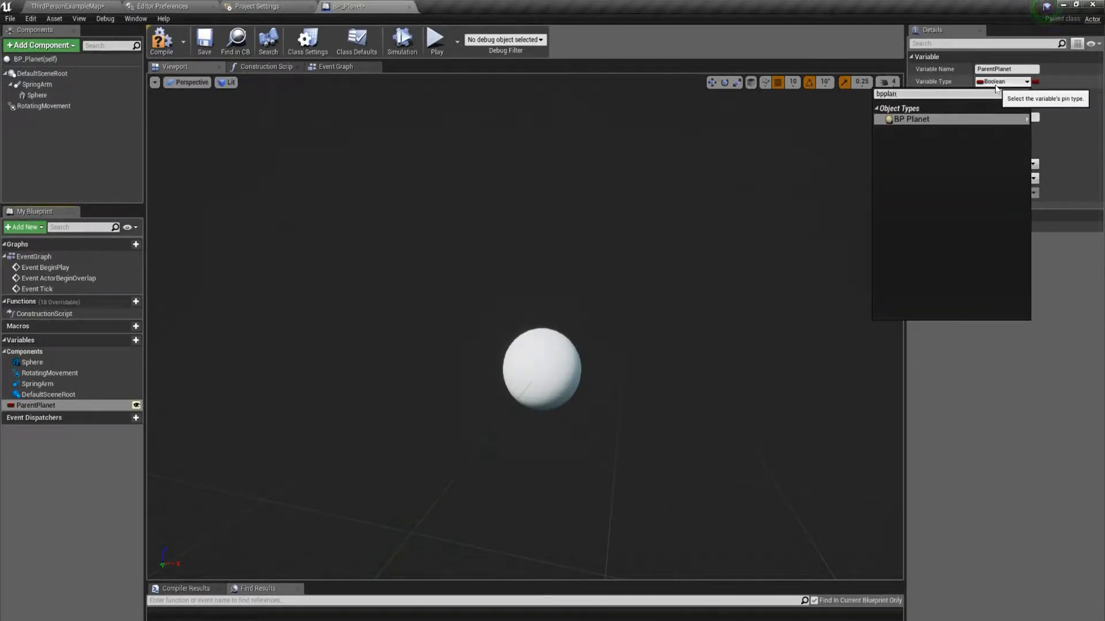
{"action": "key", "text": "Return"}
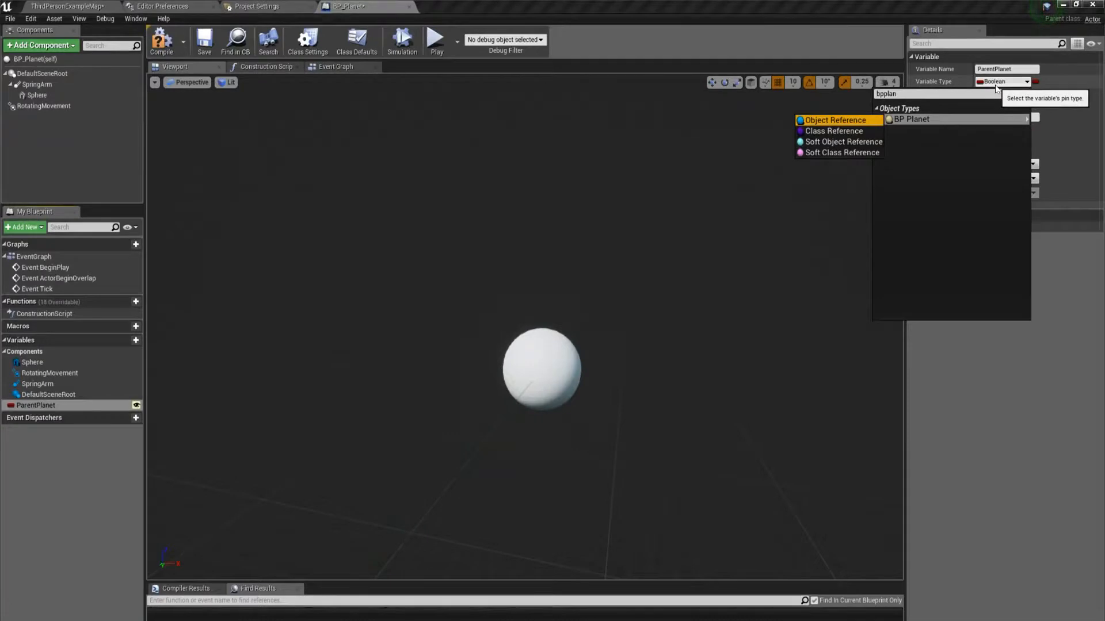
{"action": "key", "text": "Return"}
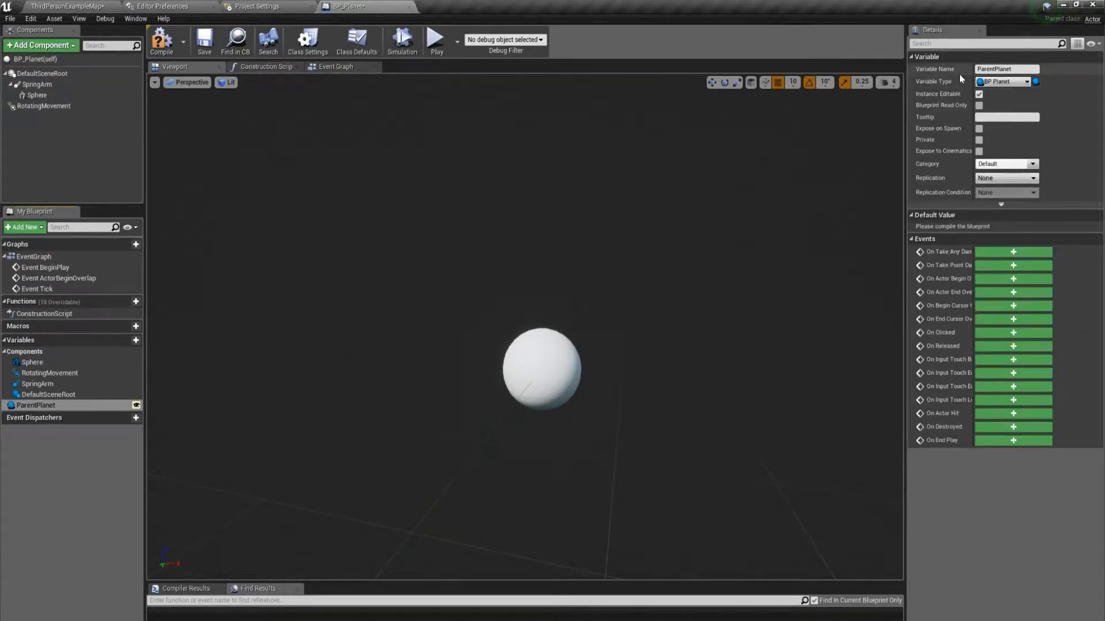
Add an instance-editable float variable named DistanceToParent.
{"action": "left_click", "coordinate": [139, 342]}
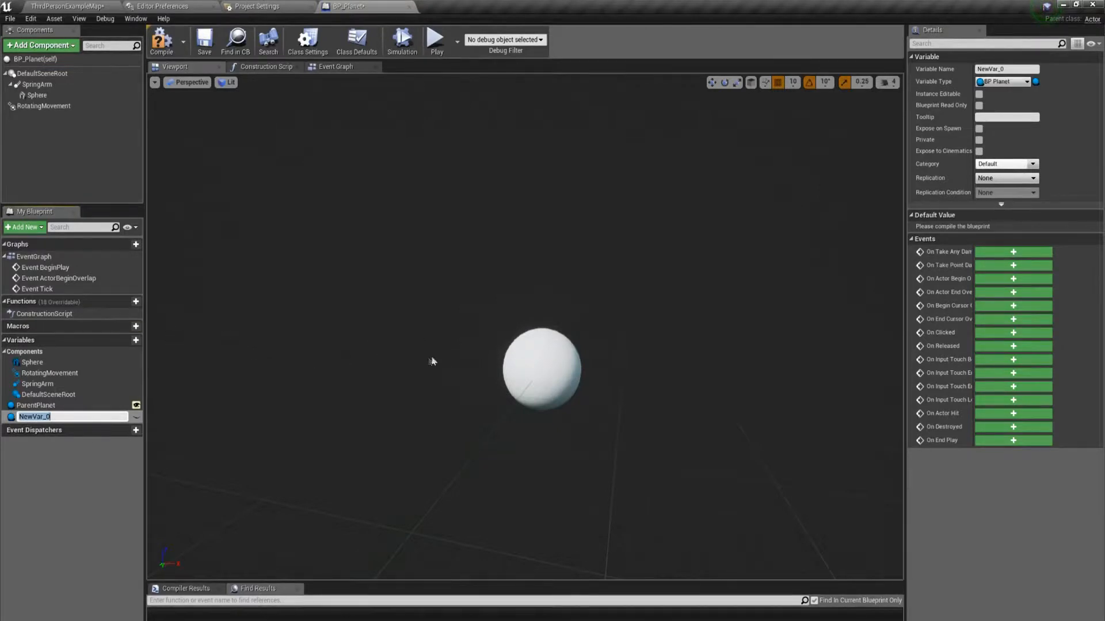
{"action": "type", "text": "Disat"}
{"action": "key", "text": "BackSpace"}
{"action": "type", "text": "anceToParent"}
{"action": "key", "text": "Return"}
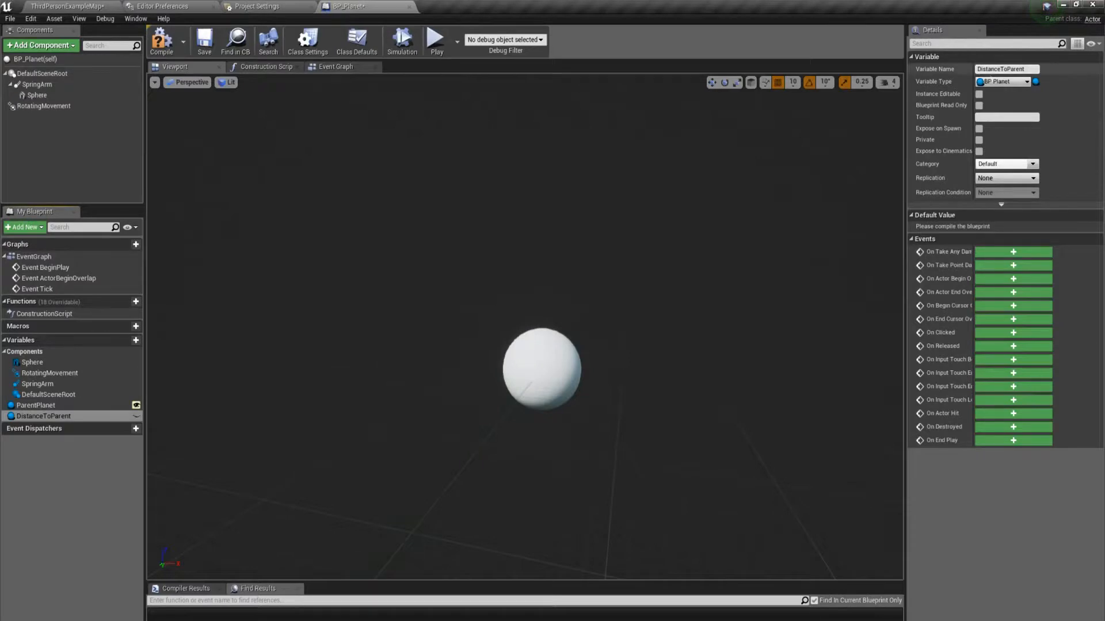
{"action": "left_click", "coordinate": [1004, 81]}
{"action": "left_click", "coordinate": [894, 142]}
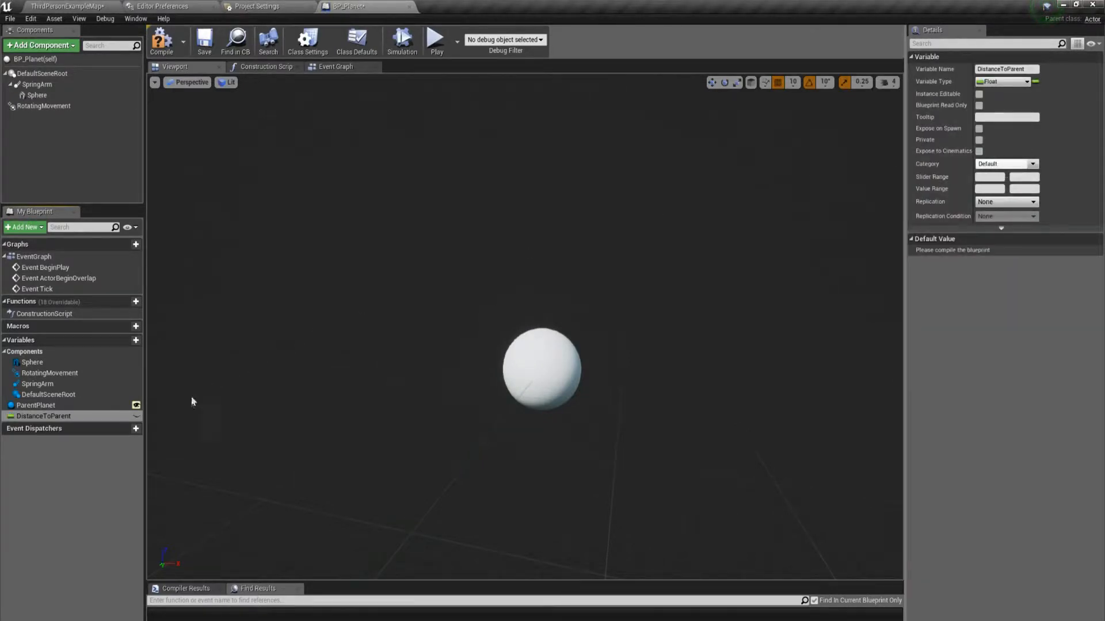
Add a float variable named PlanetScale and make it instance editable.
{"action": "left_click", "coordinate": [131, 341]}
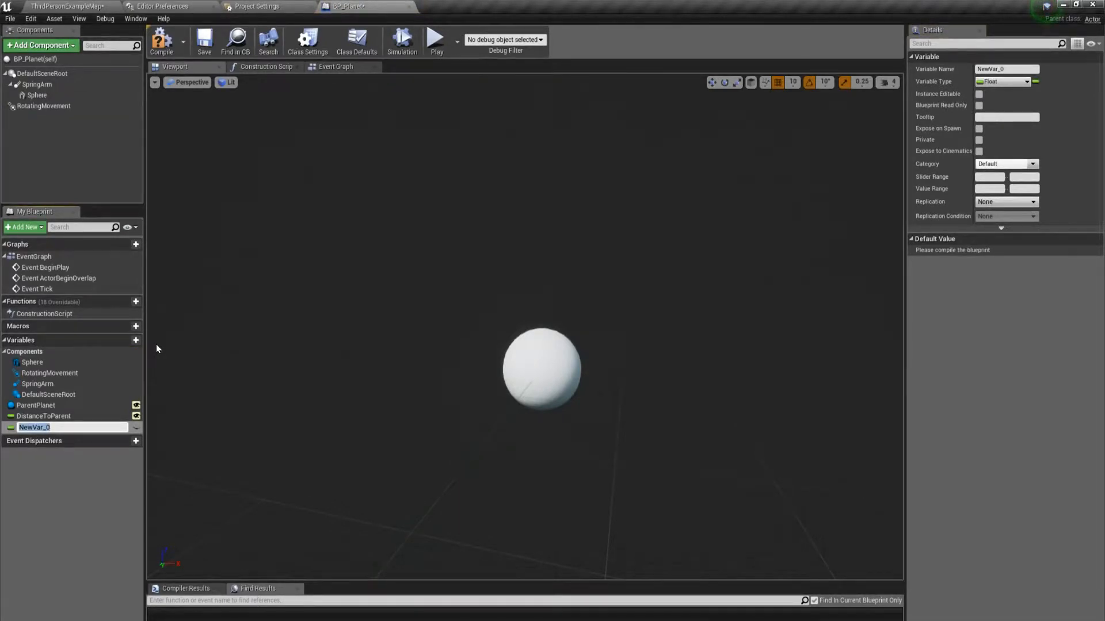
{"action": "type", "text": "PlanetScale"}
{"action": "key", "text": "Return"}
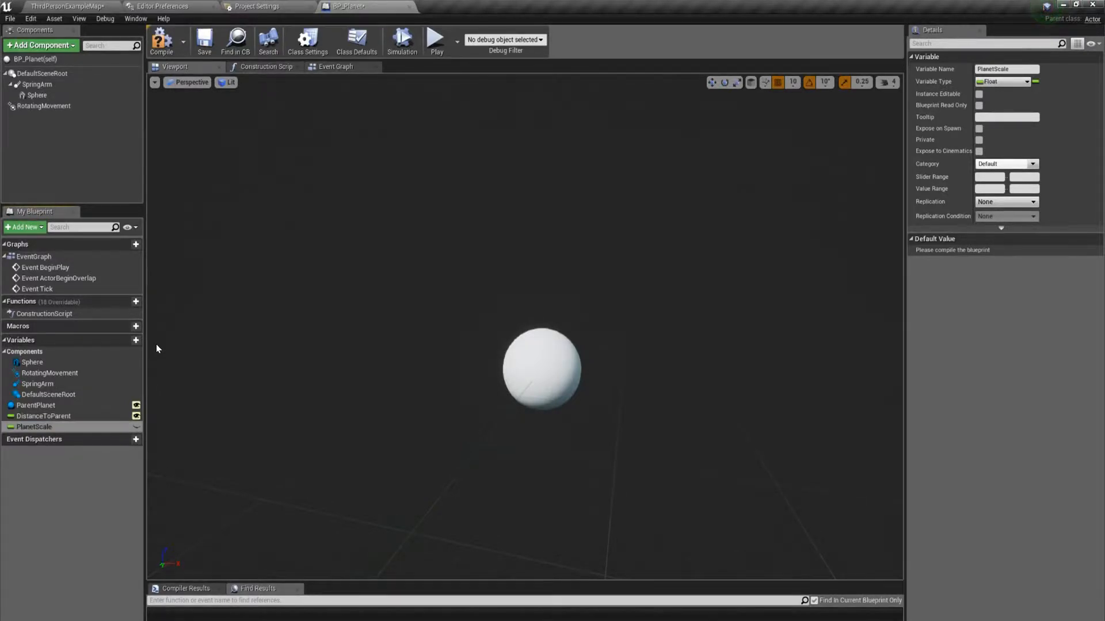
{"action": "left_click", "coordinate": [136, 426]}
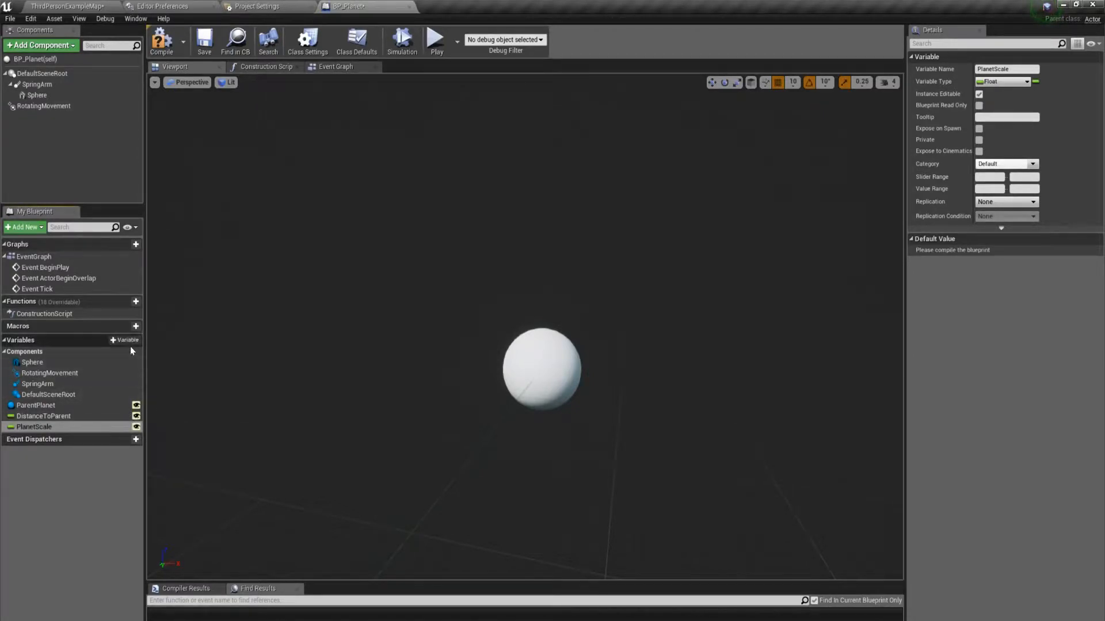
Change PlanetScale's type to Vector and add an instance-editable Rotator variable named RotationRate.
{"action": "left_click", "coordinate": [1002, 81]}
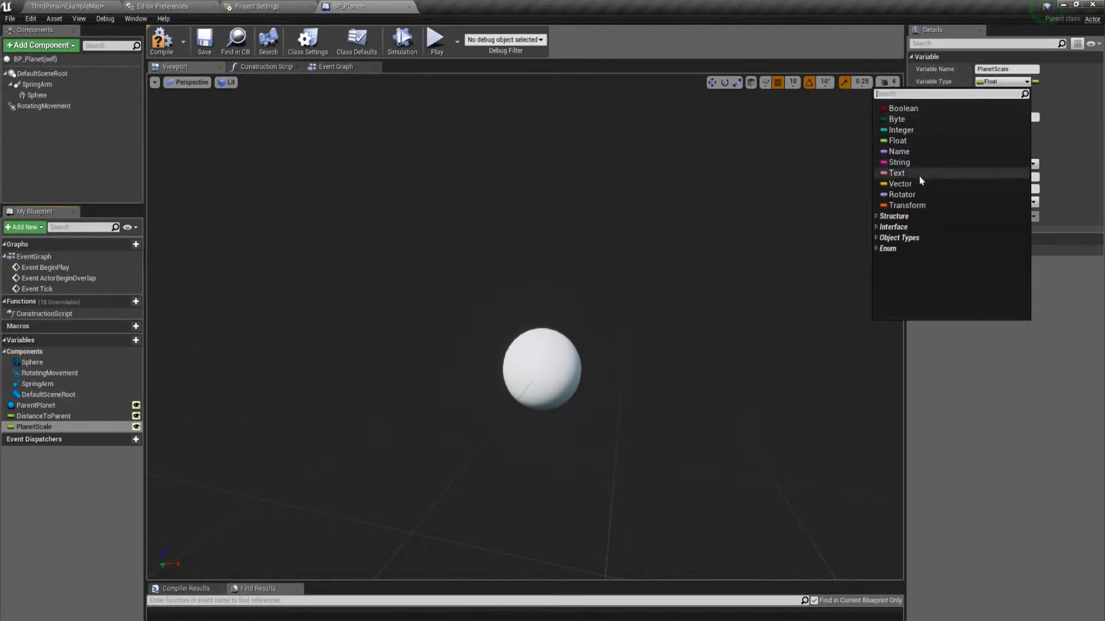
{"action": "left_click", "coordinate": [921, 184]}
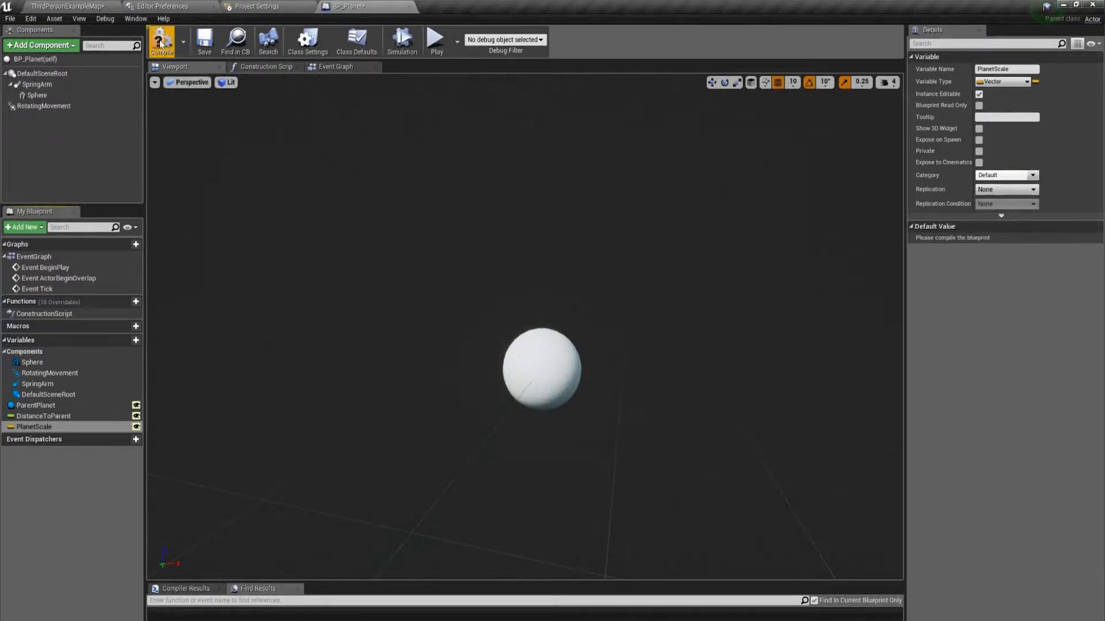
{"action": "left_click", "coordinate": [120, 339]}
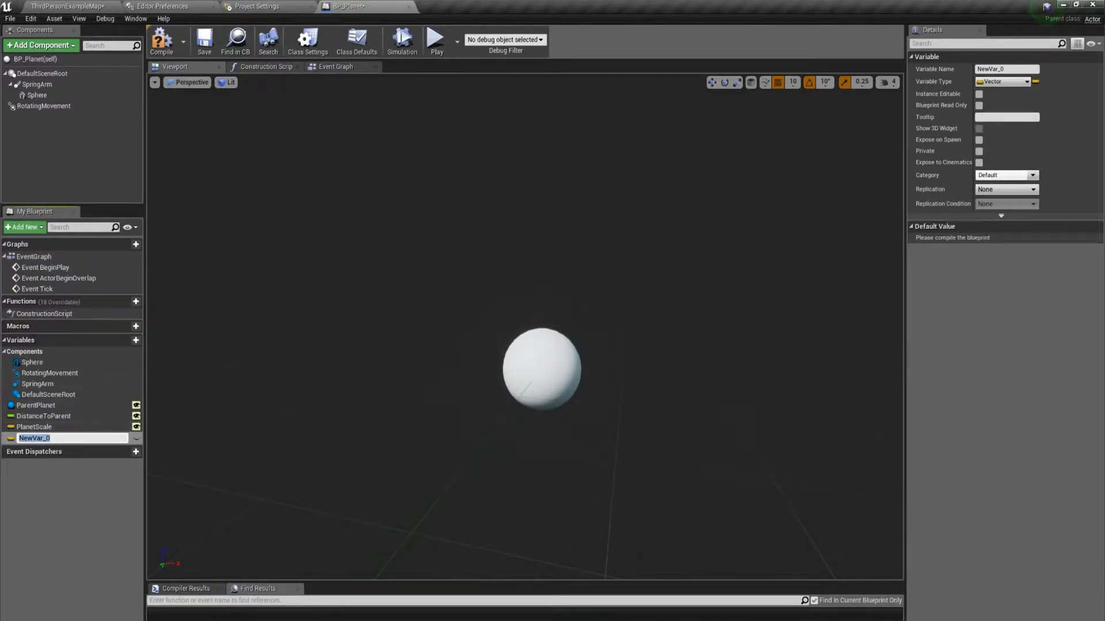
{"action": "type", "text": "R"}
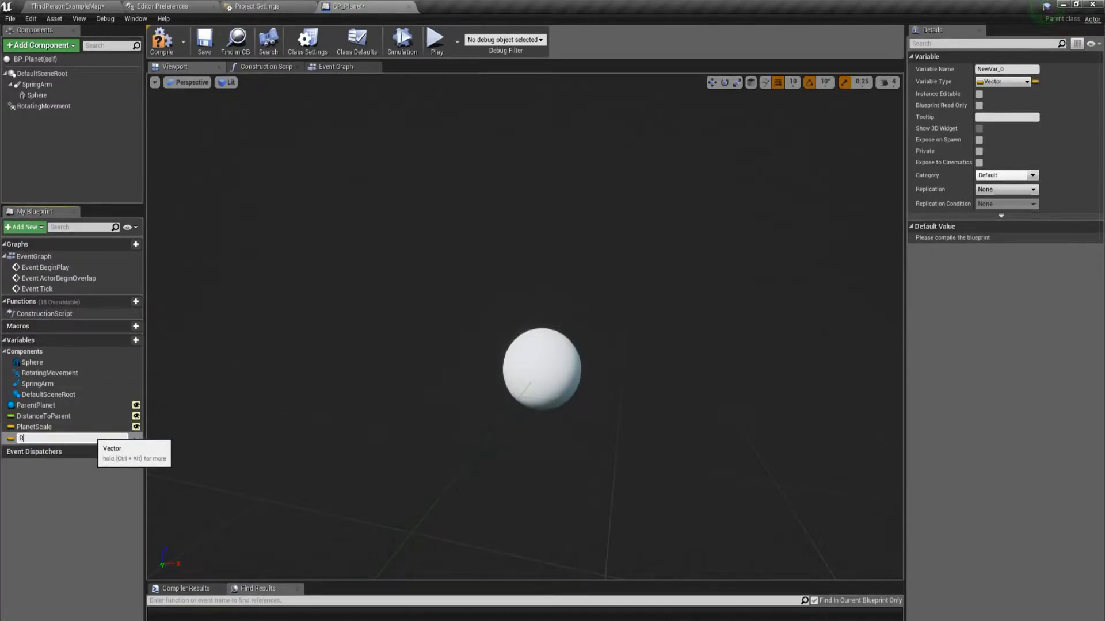
{"action": "type", "text": "otationRate"}
{"action": "key", "text": "Return"}
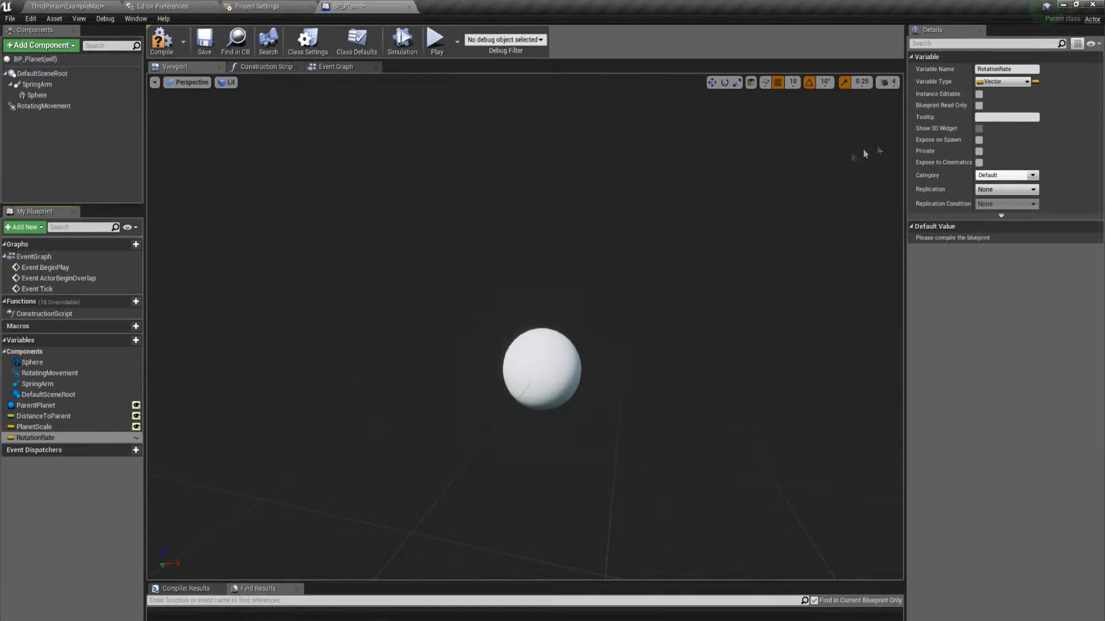
{"action": "left_click", "coordinate": [1004, 81]}
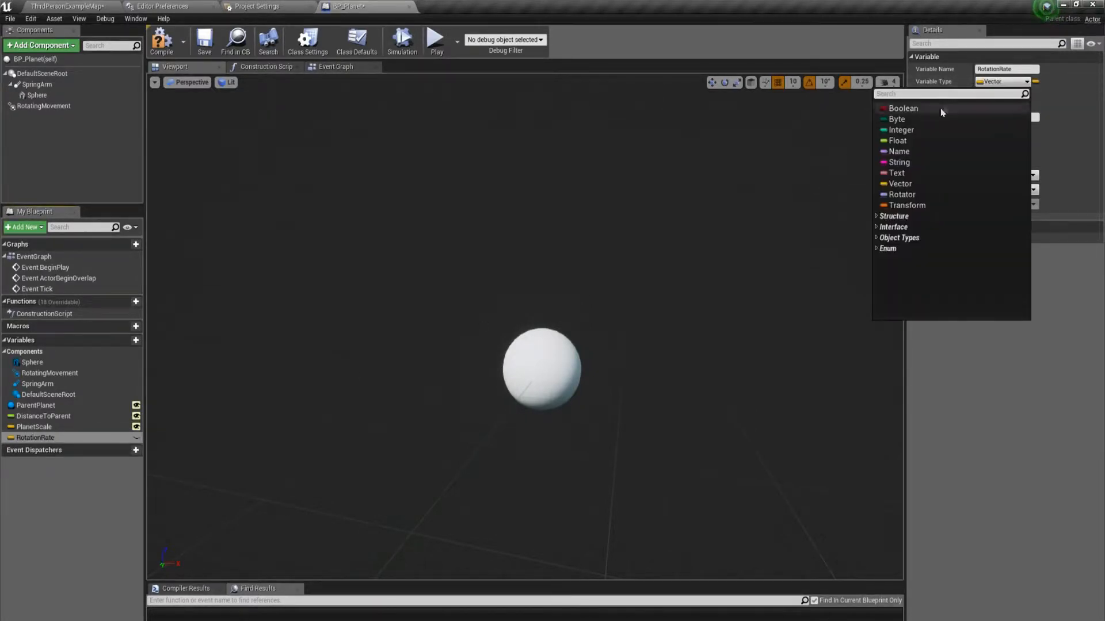
{"action": "left_click", "coordinate": [901, 195]}
{"action": "left_click", "coordinate": [136, 438]}
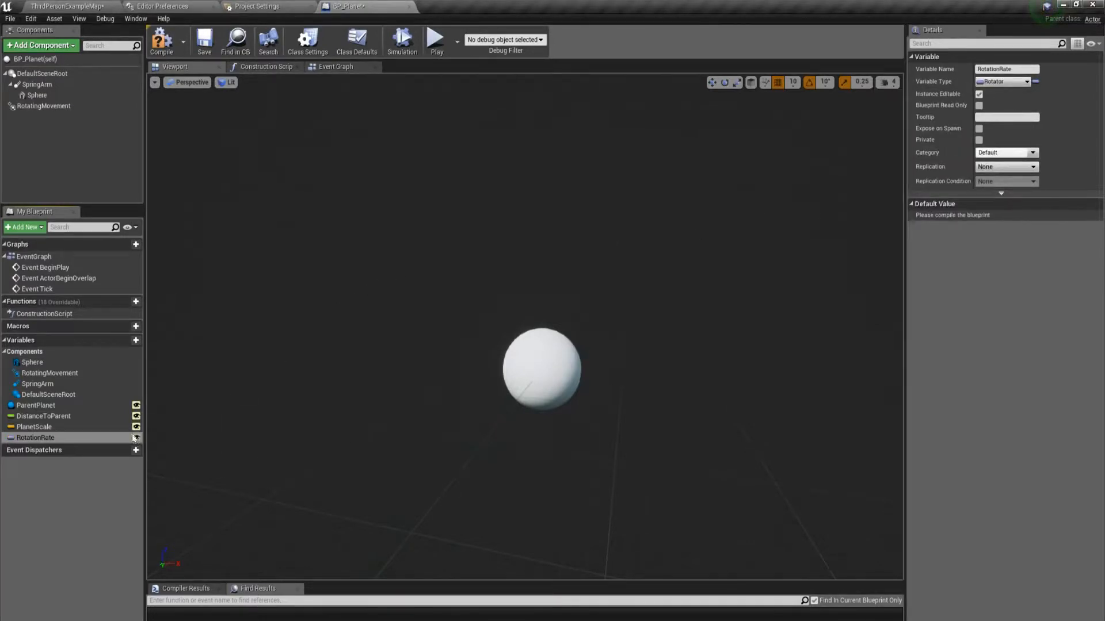
Open the Construction Script graph and place a getter for ParentPlanet below the entry node.
{"action": "left_click_drag", "start_coordinate": [284, 362], "coordinate": [362, 332]}
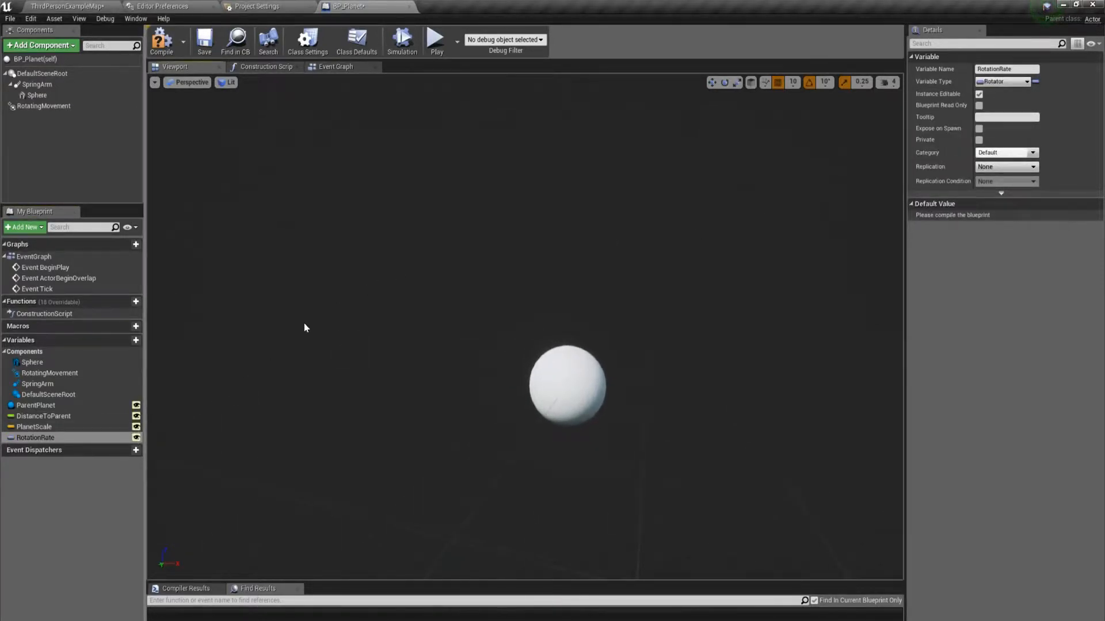
{"action": "left_click", "coordinate": [255, 66]}
{"action": "right_click_drag", "start_coordinate": [551, 226], "coordinate": [455, 187]}
{"action": "right_click_drag", "start_coordinate": [453, 316], "coordinate": [390, 311]}
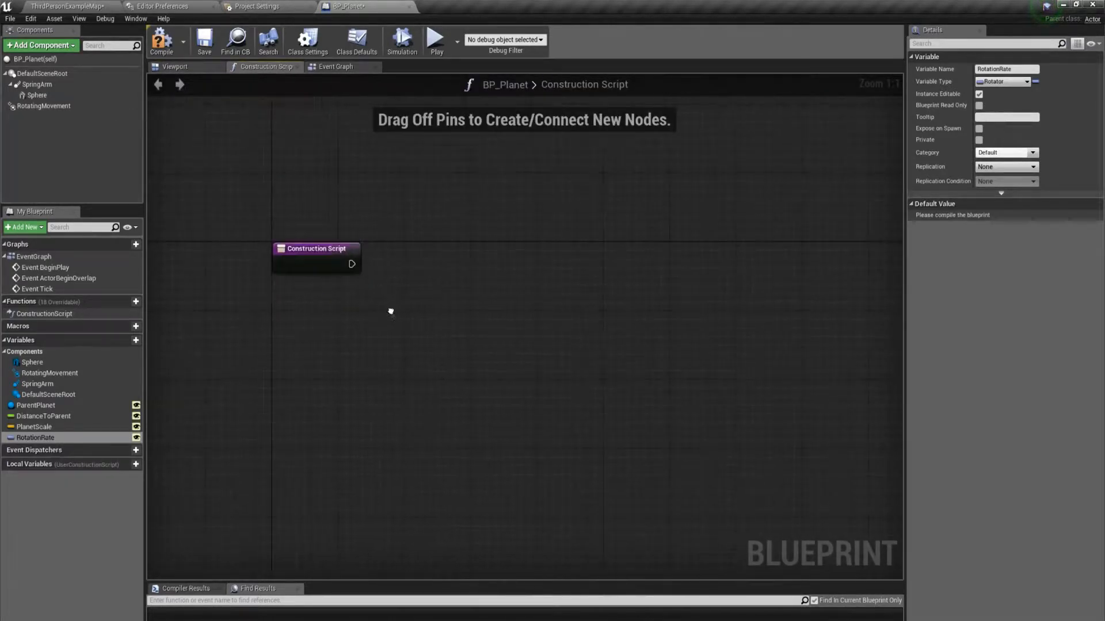
{"action": "left_click_drag", "start_coordinate": [35, 405], "coordinate": [296, 336]}
{"action": "left_click", "coordinate": [318, 354]}
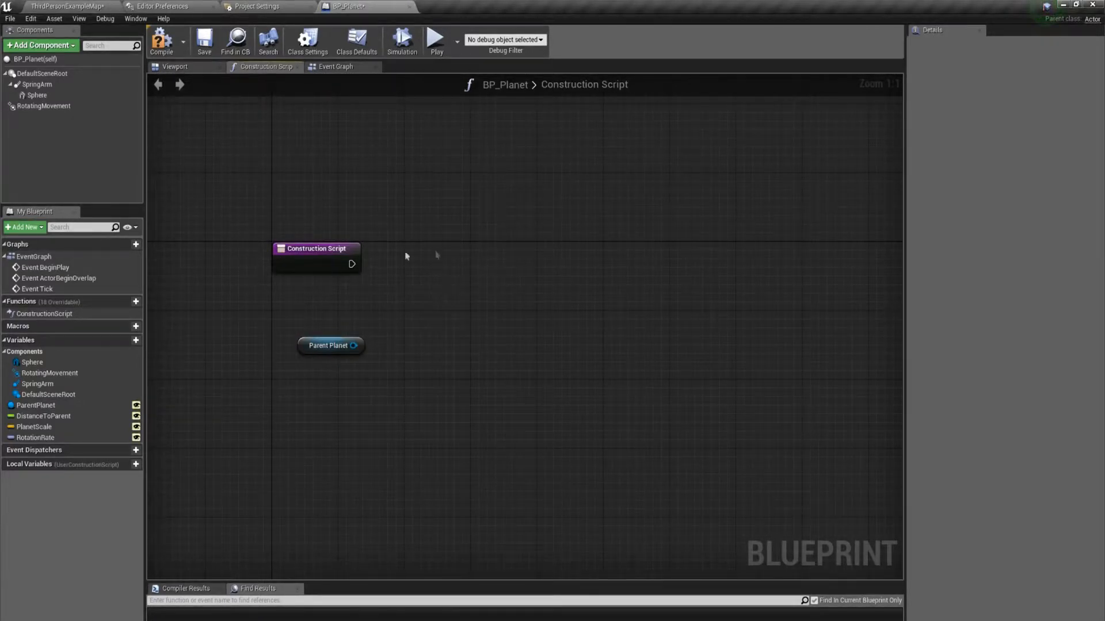
Add an AttachToComponent node to the Construction Script.
{"action": "right_click", "coordinate": [480, 269]}
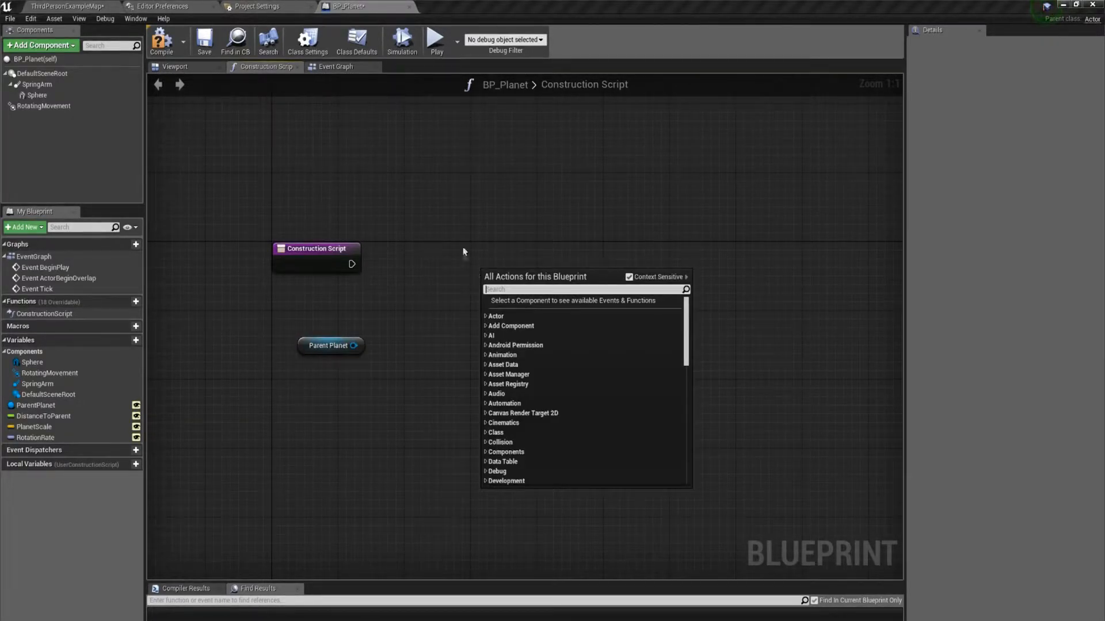
{"action": "right_click", "coordinate": [462, 246]}
{"action": "right_click", "coordinate": [462, 246]}
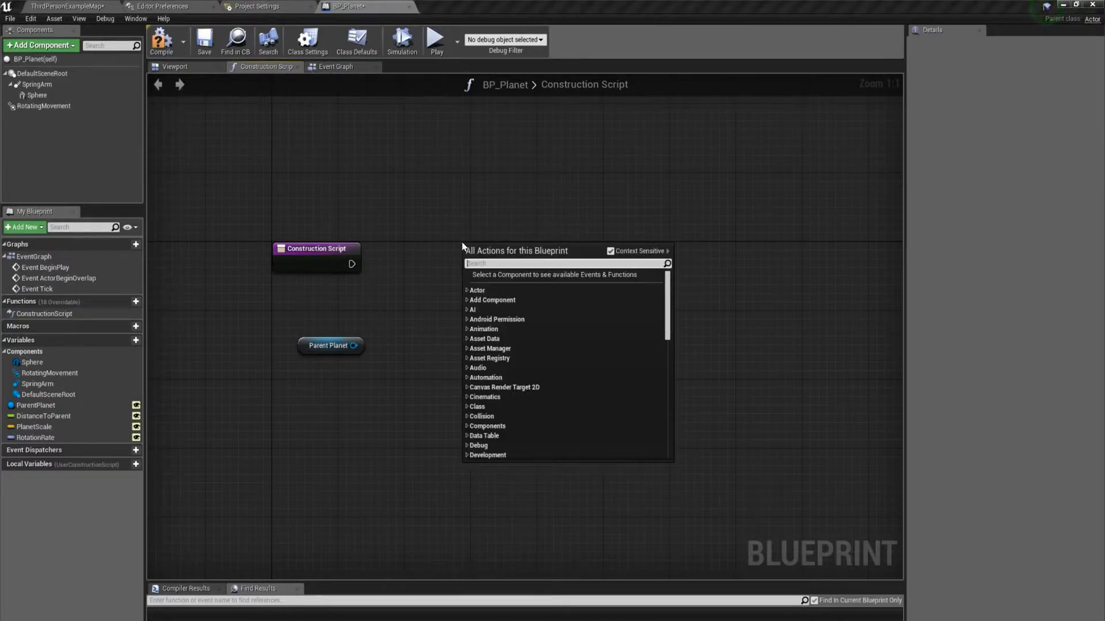
{"action": "type", "text": "attach to comp"}
{"action": "key", "text": "Return"}
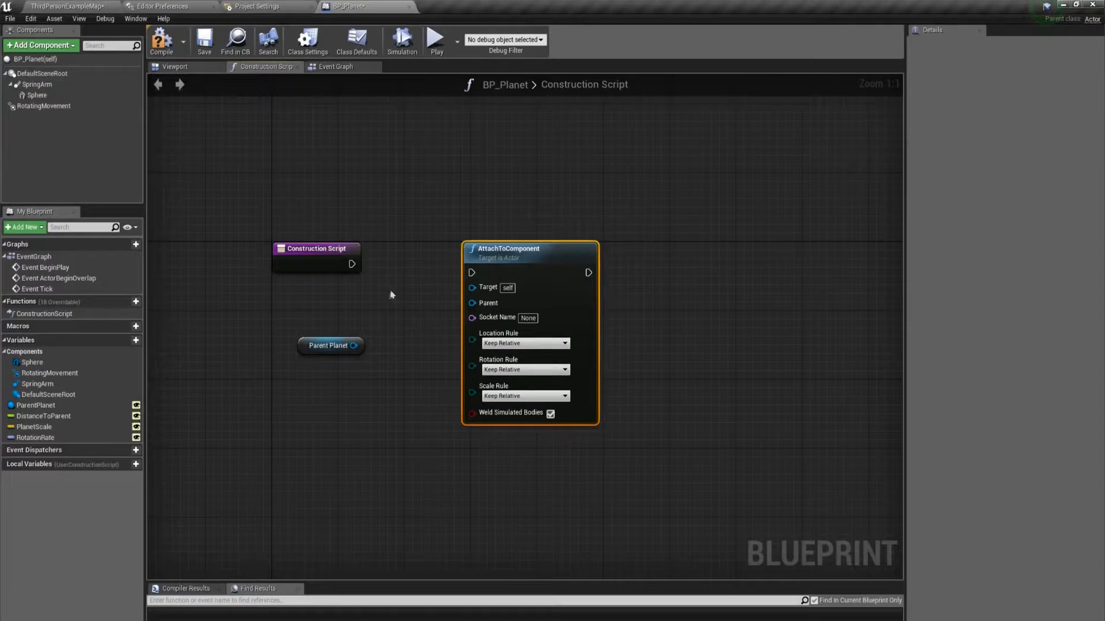
Get the Sphere from Parent Planet, wire it into AttachToComponent's Parent, connect the Construction Script execution to the node and compile.
{"action": "left_click_drag", "start_coordinate": [310, 338], "coordinate": [366, 361]}
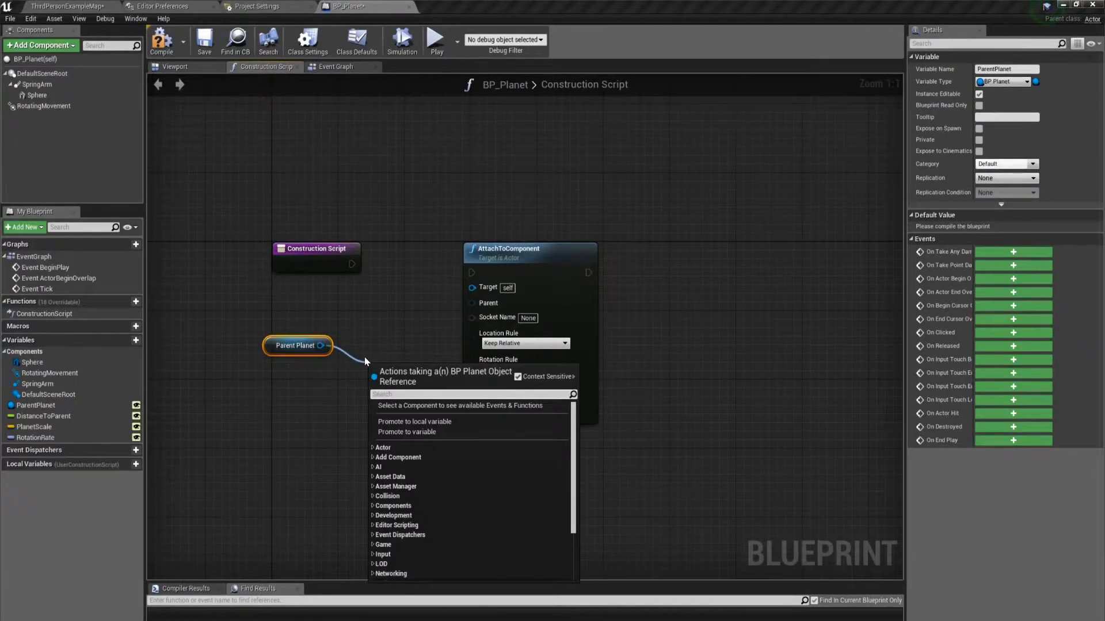
{"action": "type", "text": "sphere"}
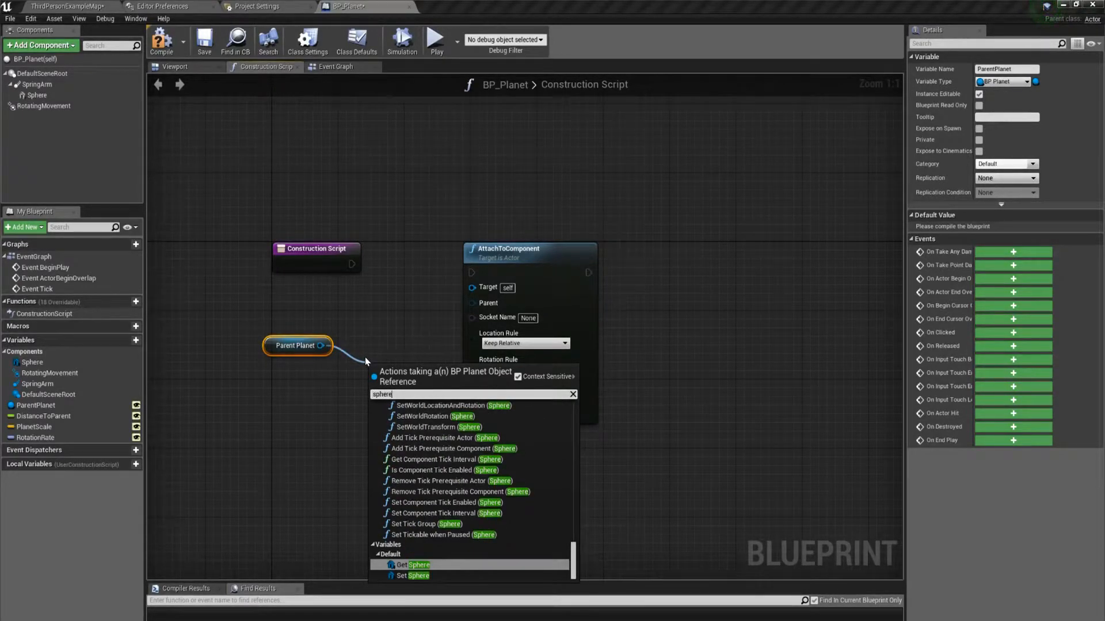
{"action": "key", "text": "Return"}
{"action": "left_click_drag", "start_coordinate": [408, 364], "coordinate": [477, 304]}
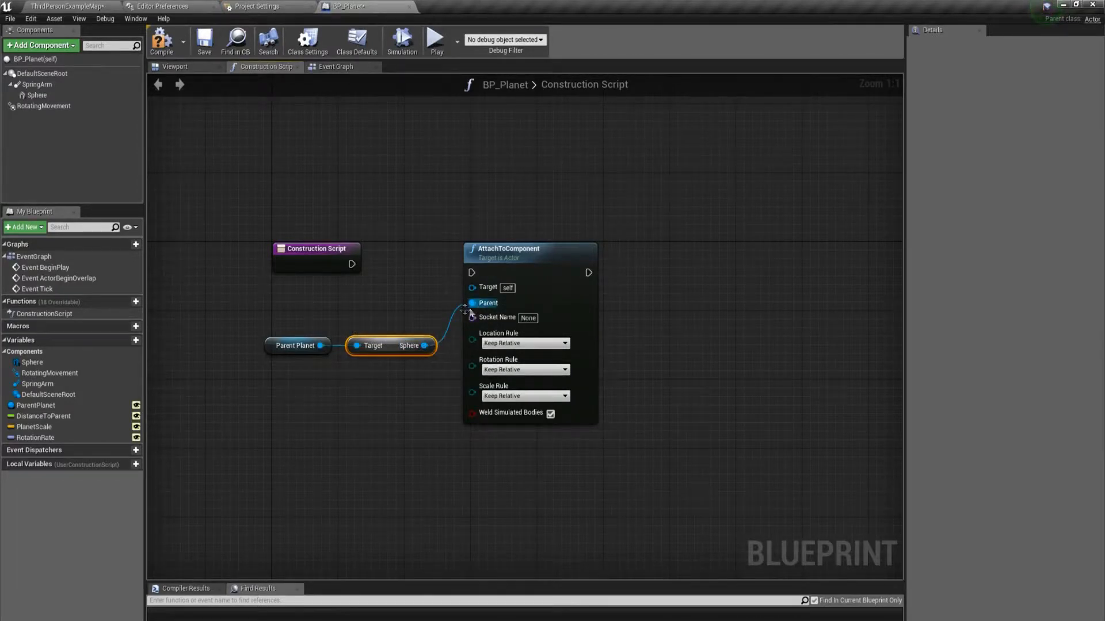
{"action": "left_click_drag", "start_coordinate": [351, 264], "coordinate": [475, 271]}
{"action": "left_click", "coordinate": [162, 46]}
Set AttachToComponent's Location Rule to Snap to Target and its Rotation Rule and Scale Rule to Keep World.
{"action": "right_click_drag", "start_coordinate": [332, 279], "coordinate": [244, 231]}
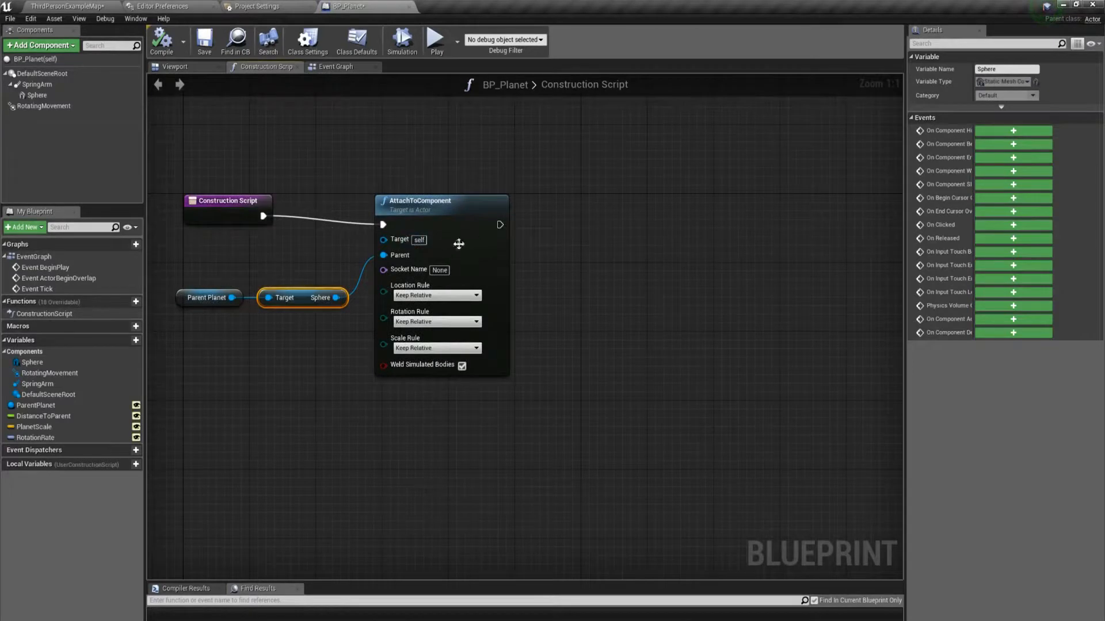
{"action": "left_click", "coordinate": [458, 296]}
{"action": "left_click", "coordinate": [454, 319]}
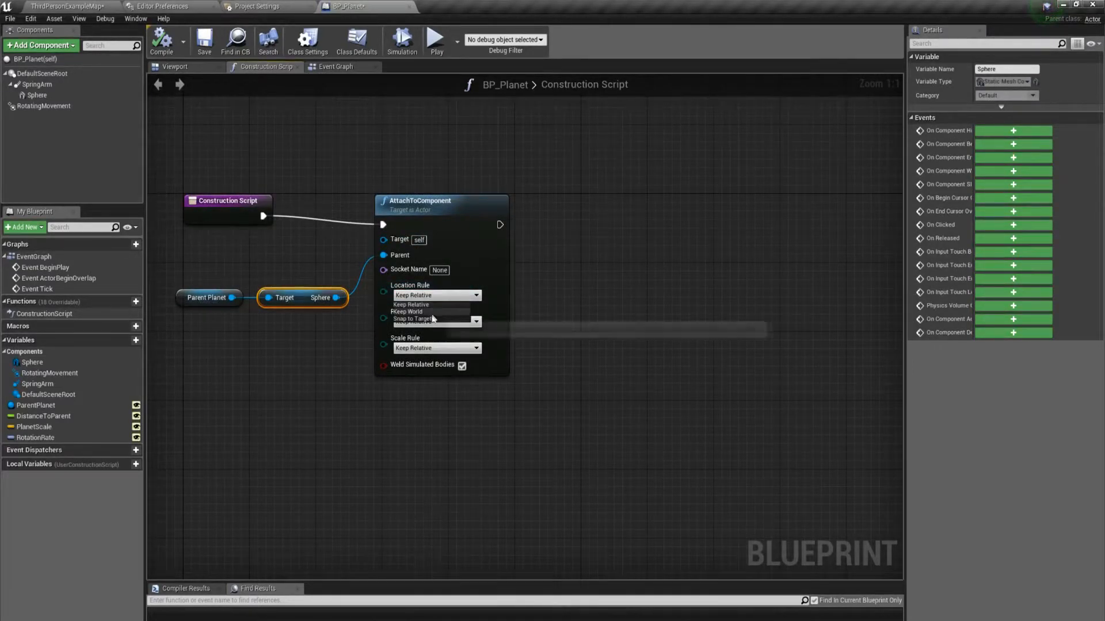
{"action": "left_click", "coordinate": [455, 321]}
{"action": "left_click", "coordinate": [438, 343]}
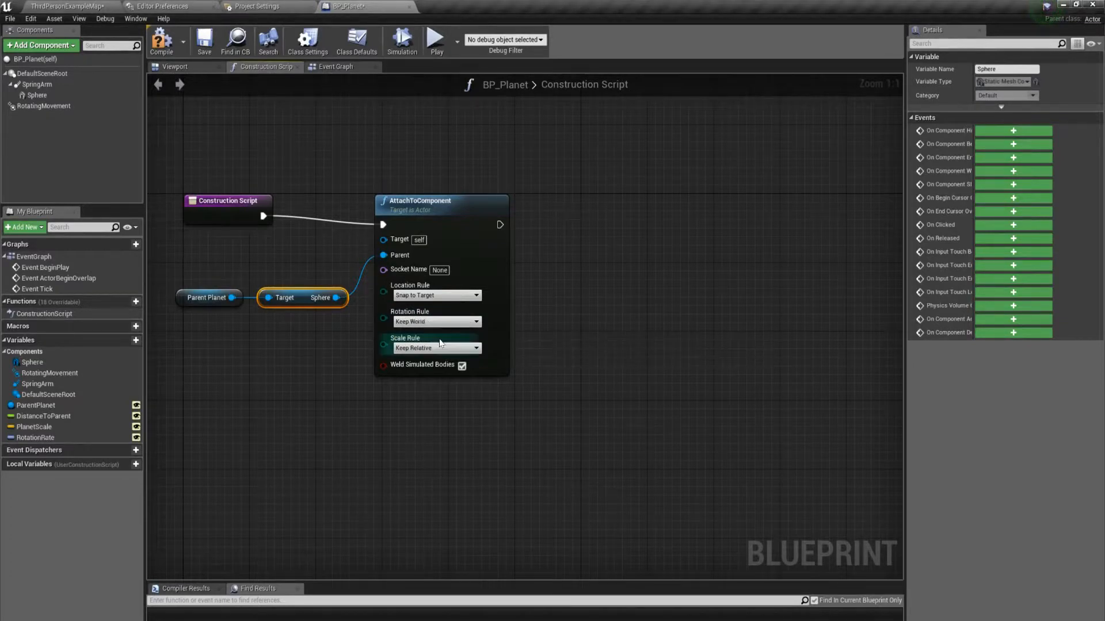
{"action": "left_click", "coordinate": [433, 348]}
{"action": "left_click", "coordinate": [427, 365]}
Straighten the graph by aligning AttachToComponent with the entry node and moving the Parent Planet and Sphere getters level with the Parent pin.
{"action": "left_click", "coordinate": [599, 286]}
{"action": "right_click_drag", "start_coordinate": [599, 286], "coordinate": [635, 255]}
{"action": "left_click_drag", "start_coordinate": [502, 177], "coordinate": [502, 169]}
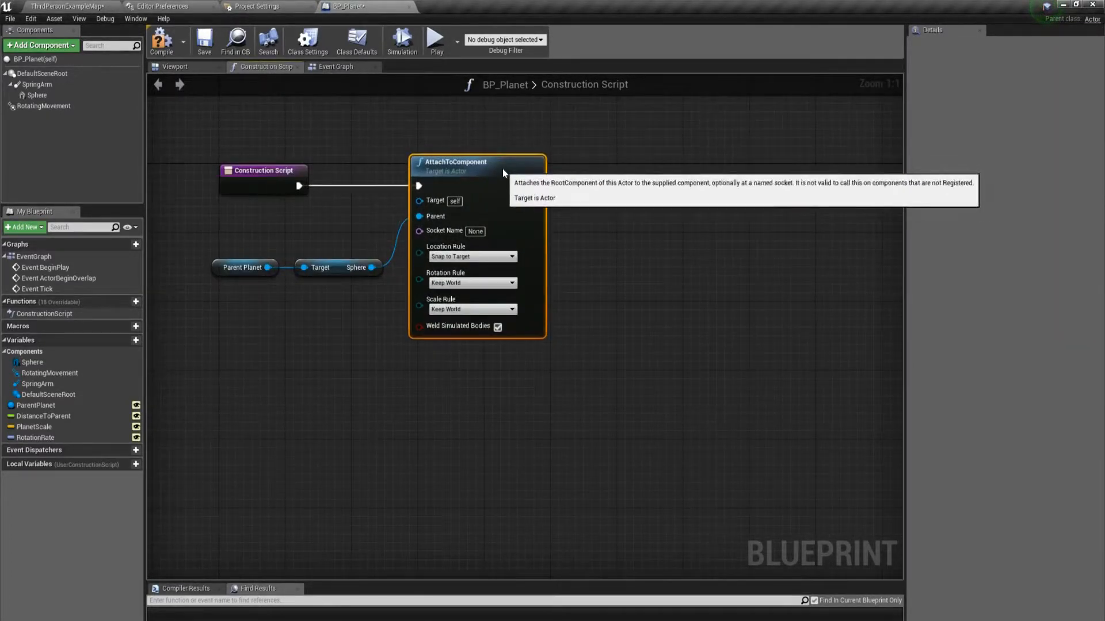
{"action": "left_click", "coordinate": [634, 157]}
{"action": "left_click_drag", "start_coordinate": [336, 259], "coordinate": [337, 234]}
{"action": "left_click", "coordinate": [304, 218]}
{"action": "left_click_drag", "start_coordinate": [342, 274], "coordinate": [338, 230]}
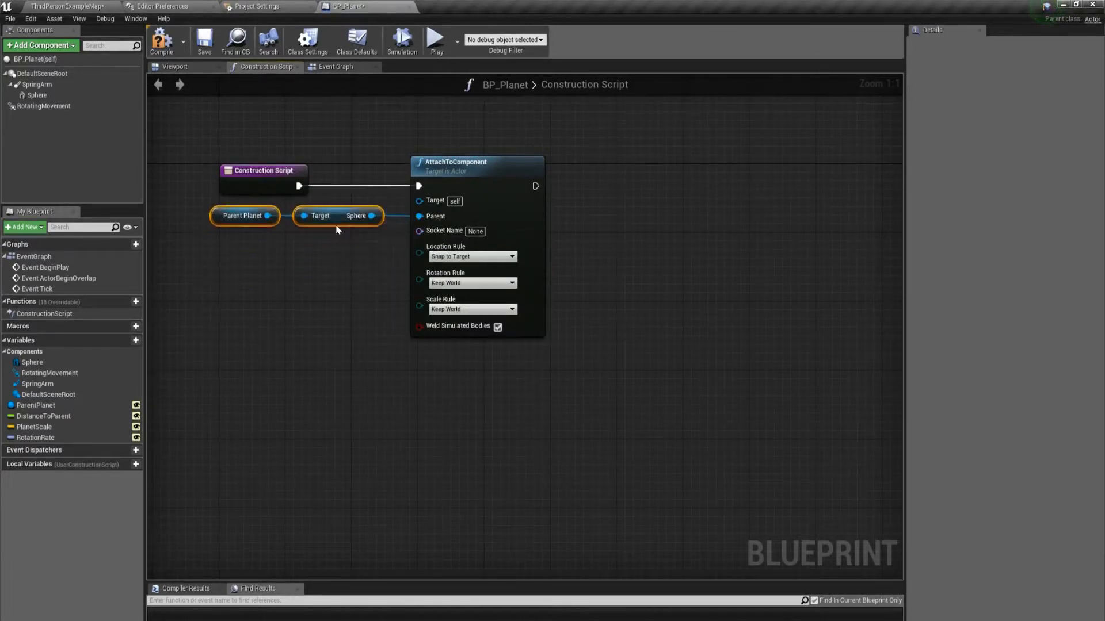
Add getters for DistanceToParent and SpringArm, and create a Set Target Arm Length node from the Spring Arm.
{"action": "right_click_drag", "start_coordinate": [638, 225], "coordinate": [561, 264]}
{"action": "left_click_drag", "start_coordinate": [73, 417], "coordinate": [497, 316]}
{"action": "left_click", "coordinate": [511, 323]}
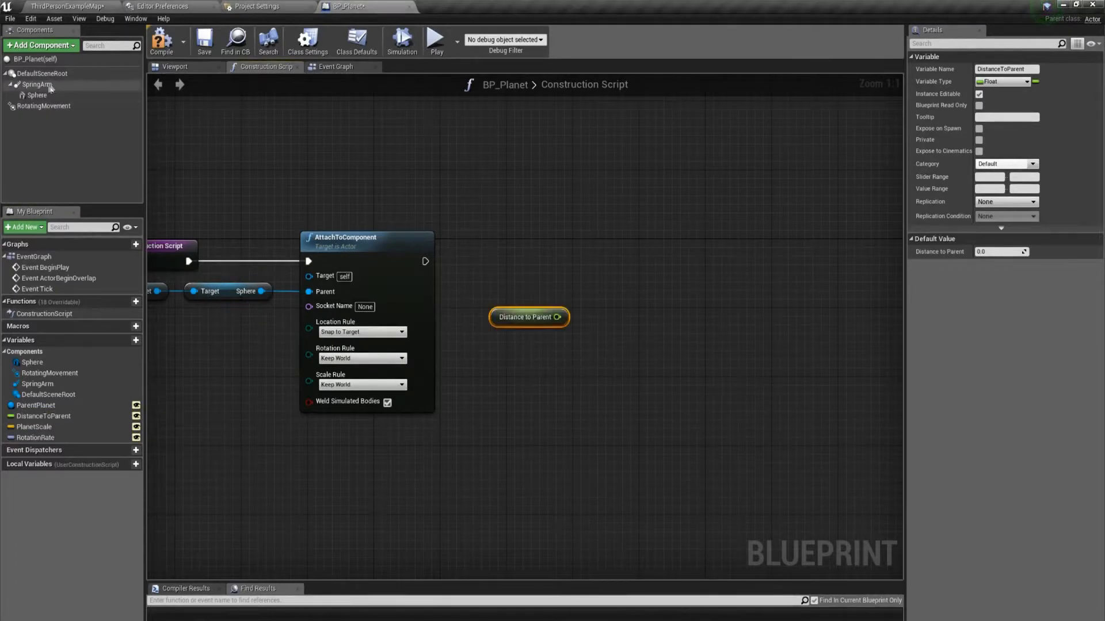
{"action": "left_click_drag", "start_coordinate": [37, 84], "coordinate": [602, 274]}
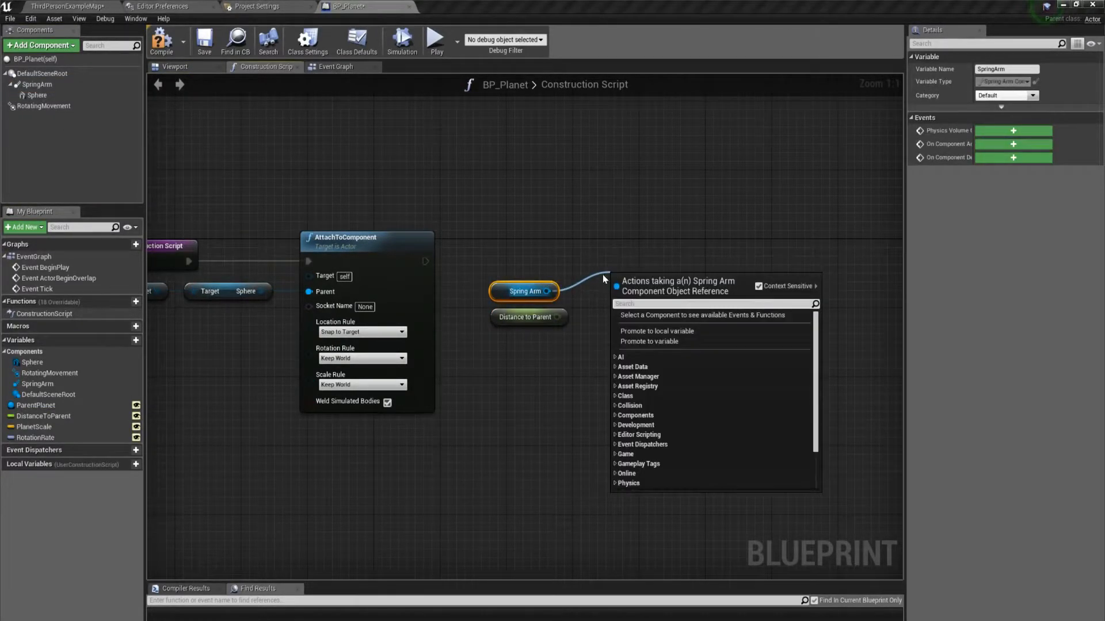
{"action": "type", "text": "set tar"}
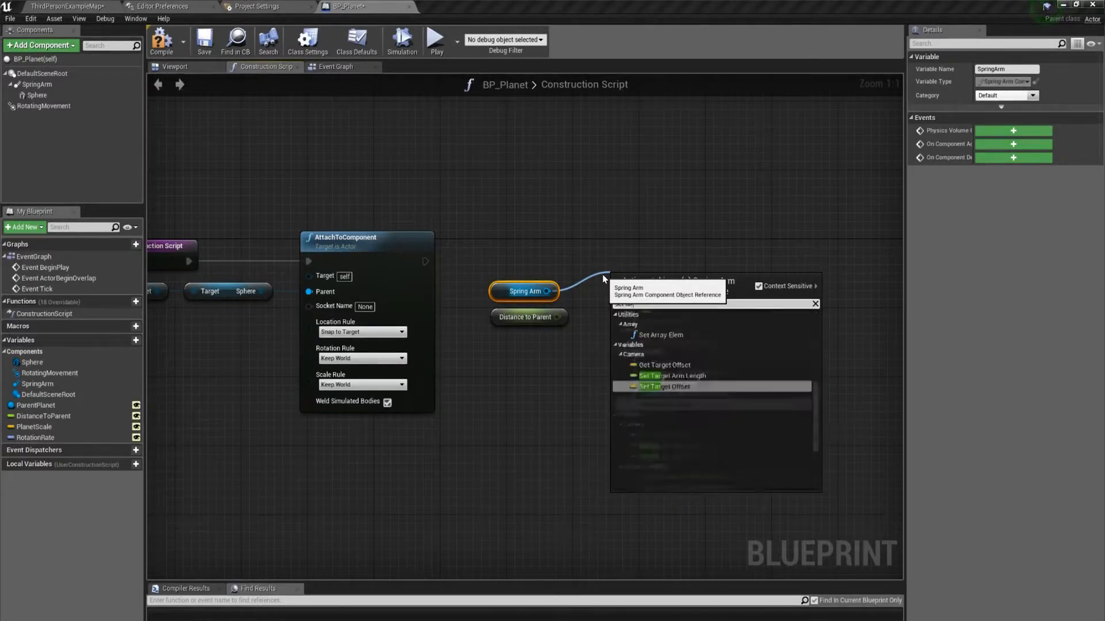
{"action": "key", "text": "Up"}
{"action": "key", "text": "Return"}
Wire Distance to Parent into Target Arm Length and connect AttachToComponent's execution output to the Set node, moving the Spring Arm getter underneath.
{"action": "left_click_drag", "start_coordinate": [557, 317], "coordinate": [619, 306]}
{"action": "left_click_drag", "start_coordinate": [498, 297], "coordinate": [498, 349]}
{"action": "left_click_drag", "start_coordinate": [425, 261], "coordinate": [622, 293]}
Align the Set Target Arm Length node and its getters with AttachToComponent, and compile the blueprint.
{"action": "left_click_drag", "start_coordinate": [513, 266], "coordinate": [620, 362]}
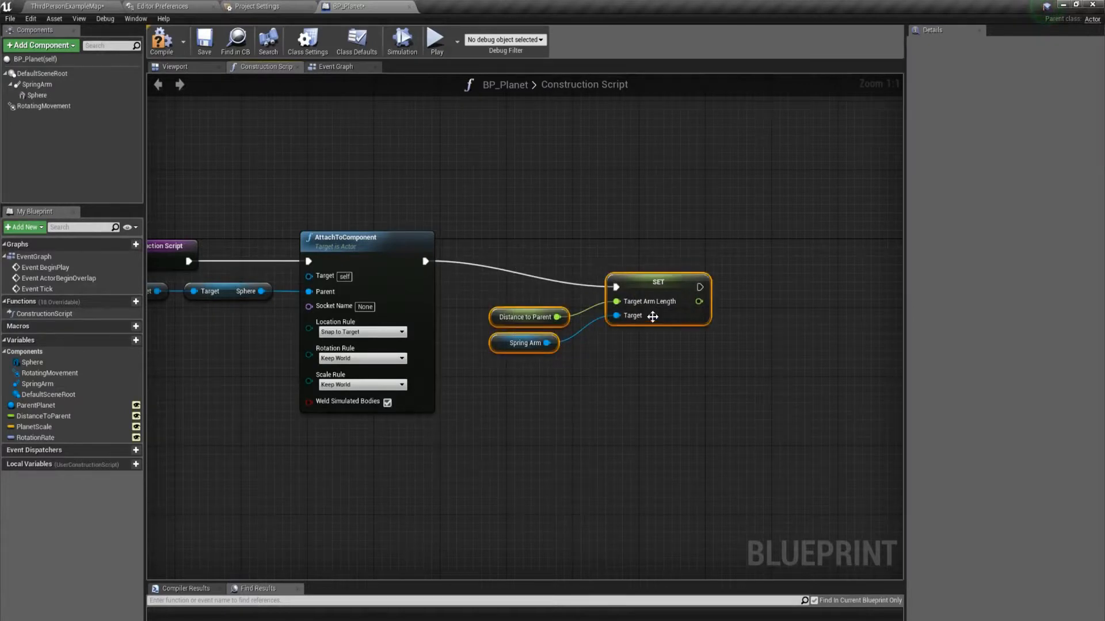
{"action": "left_click_drag", "start_coordinate": [652, 319], "coordinate": [626, 295]}
{"action": "left_click", "coordinate": [555, 211]}
{"action": "key", "text": "Home"}
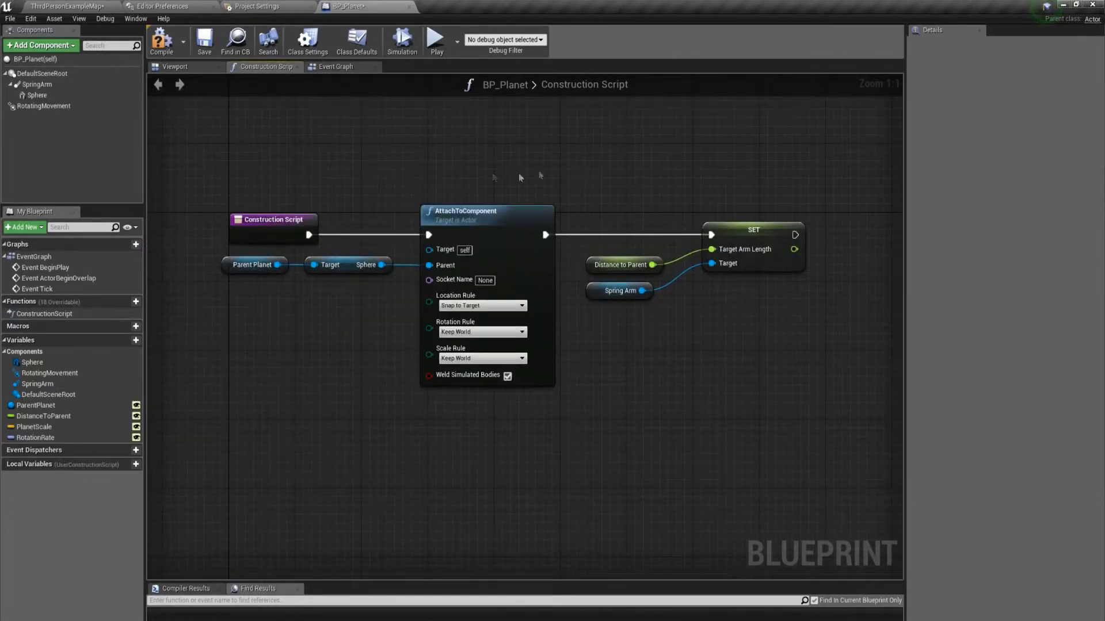
{"action": "left_click", "coordinate": [164, 41]}
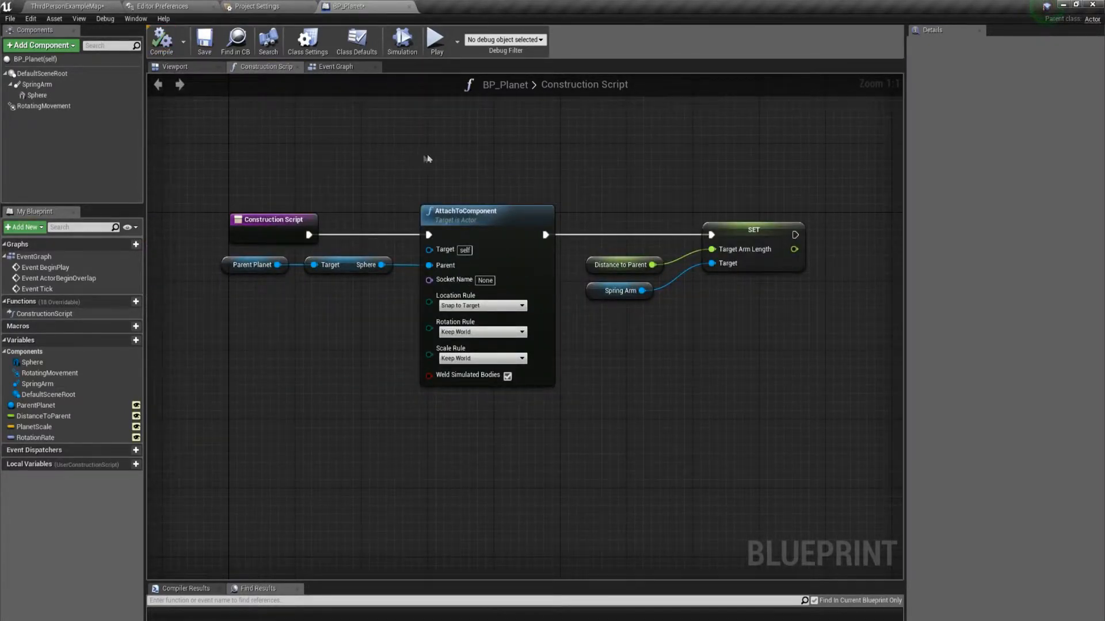
Switch to the ThirdPersonExampleMap level and place a BP_Planet actor above the floor near the Third Person text.
{"action": "left_click", "coordinate": [47, 5]}
{"action": "left_click_drag", "start_coordinate": [182, 551], "coordinate": [438, 314]}
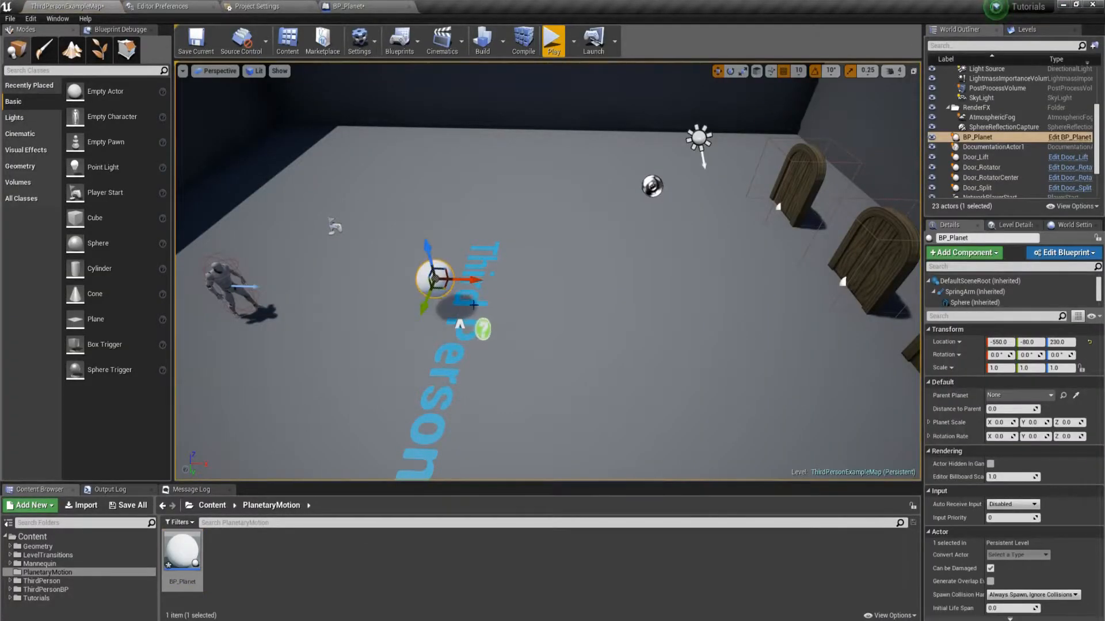
{"action": "right_click_drag", "start_coordinate": [496, 294], "coordinate": [453, 277]}
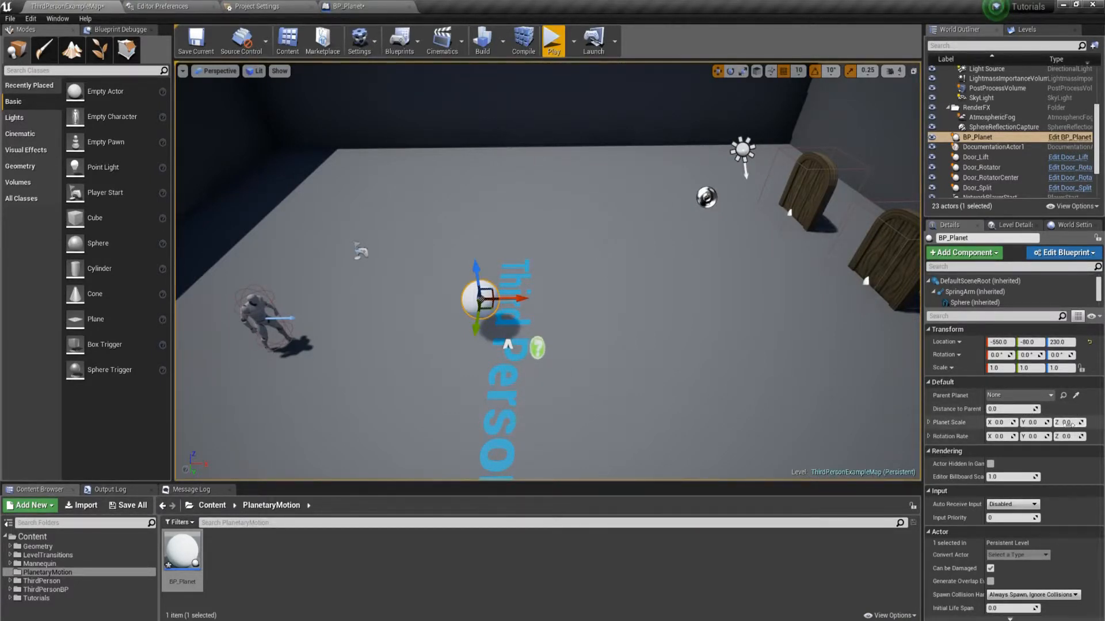
Set PlanetScale's default value to 1.0 on X, Y and Z in the BP_Planet blueprint and compile.
{"action": "left_click", "coordinate": [368, 8]}
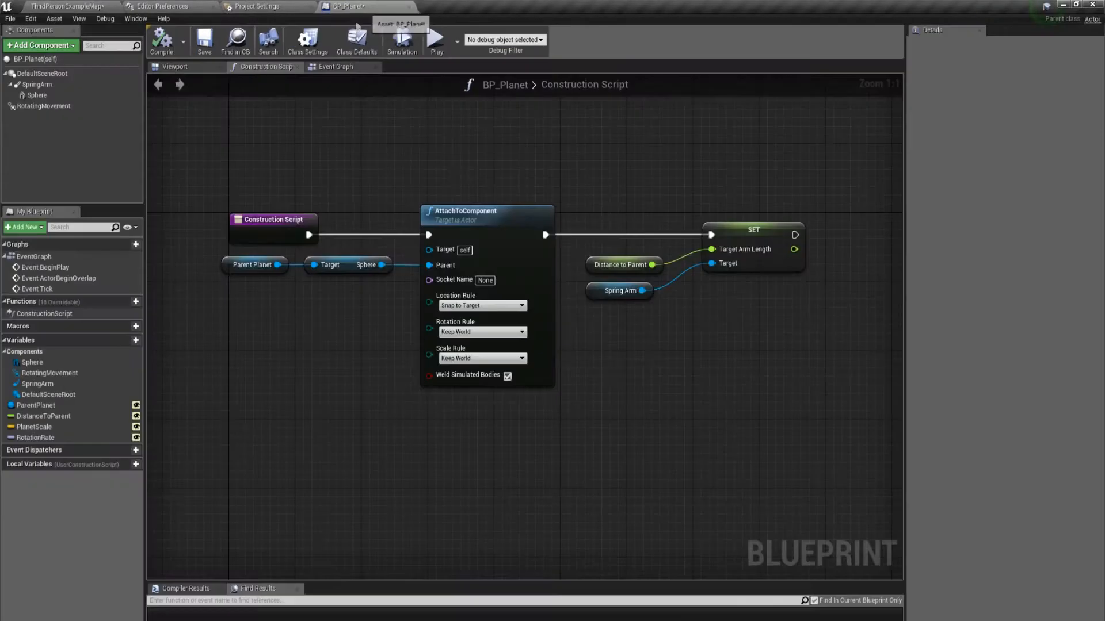
{"action": "left_click", "coordinate": [33, 427]}
{"action": "right_click_drag", "start_coordinate": [300, 357], "coordinate": [284, 313]}
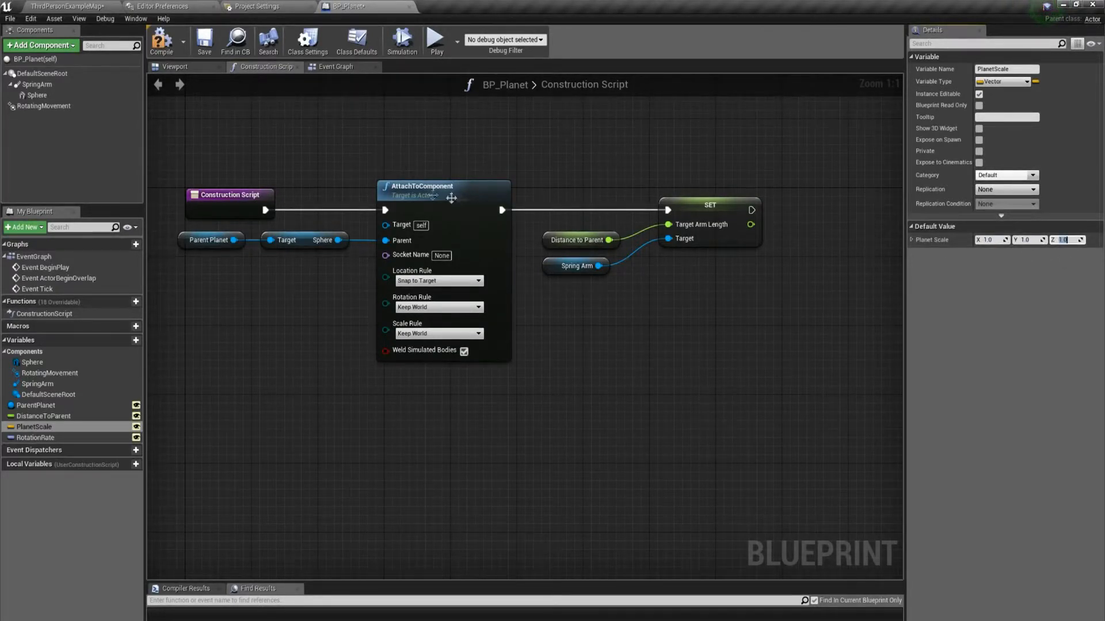
{"action": "left_click", "coordinate": [161, 41]}
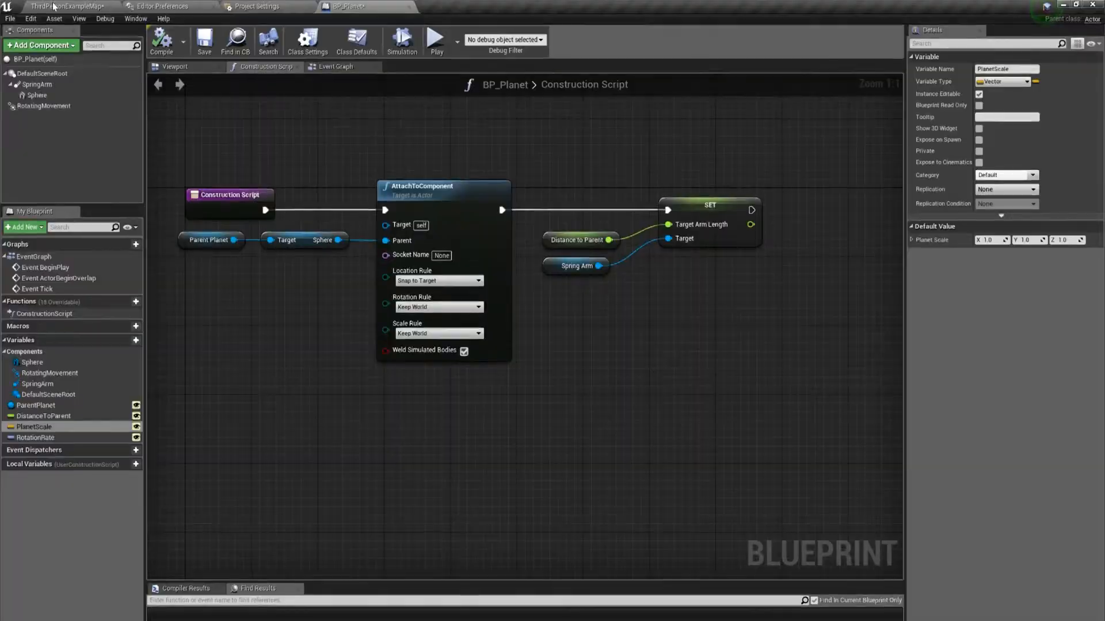
In the ThirdPersonExampleMap level, duplicate BP_Planet beside the original and set the copy's Parent Planet to BP_Planet and Distance to Parent to 300.
{"action": "left_click", "coordinate": [53, 7]}
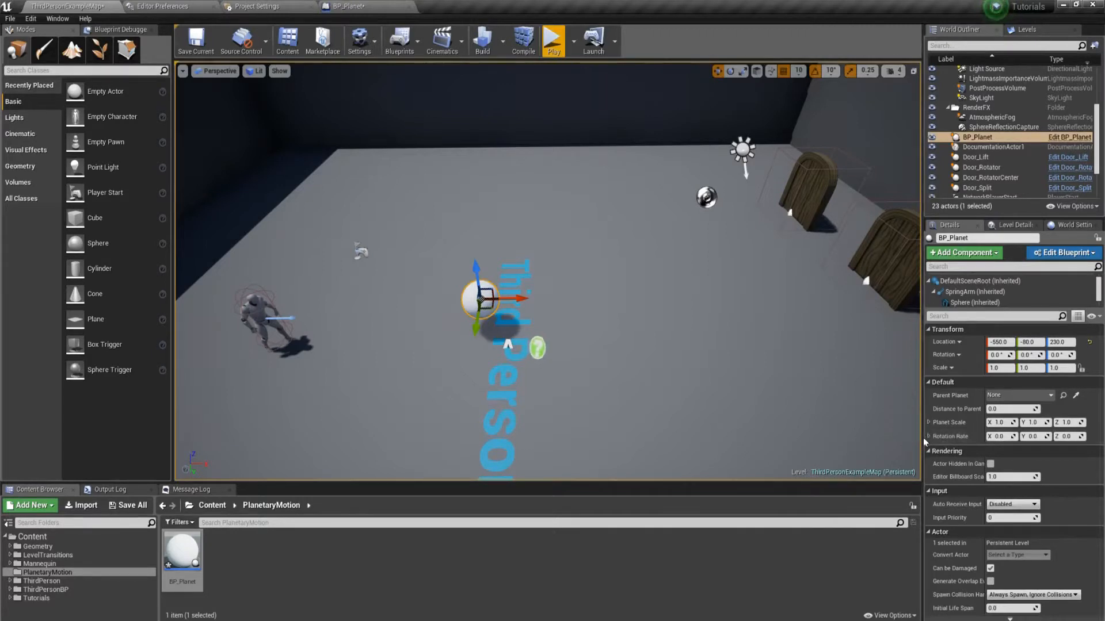
{"action": "left_click_drag", "start_coordinate": [503, 299], "coordinate": [658, 272], "text": "alt"}
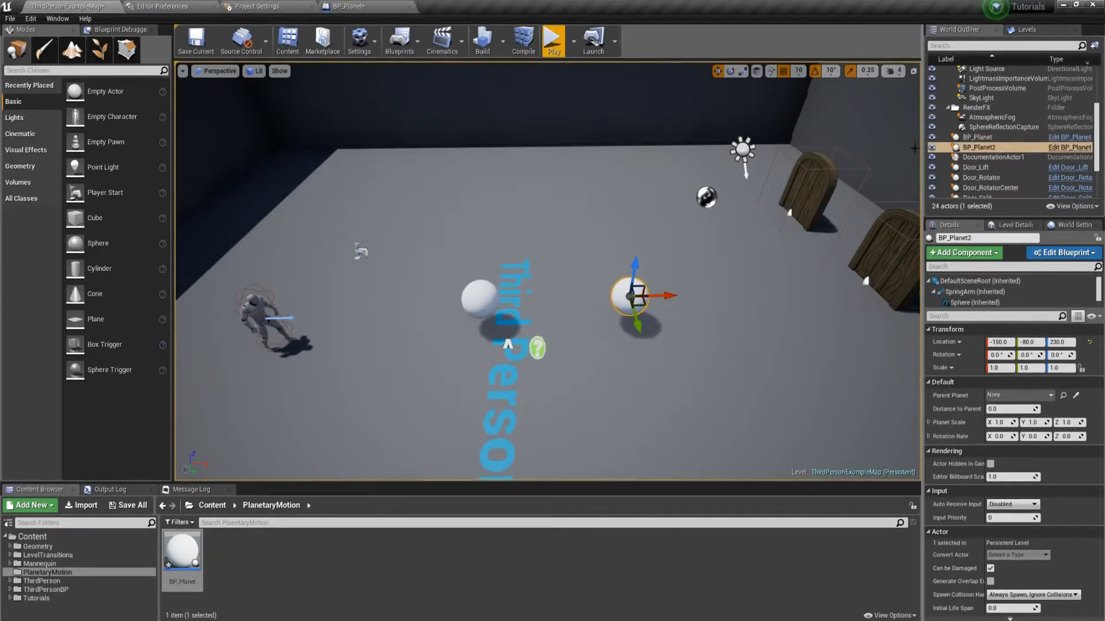
{"action": "left_click", "coordinate": [1017, 395]}
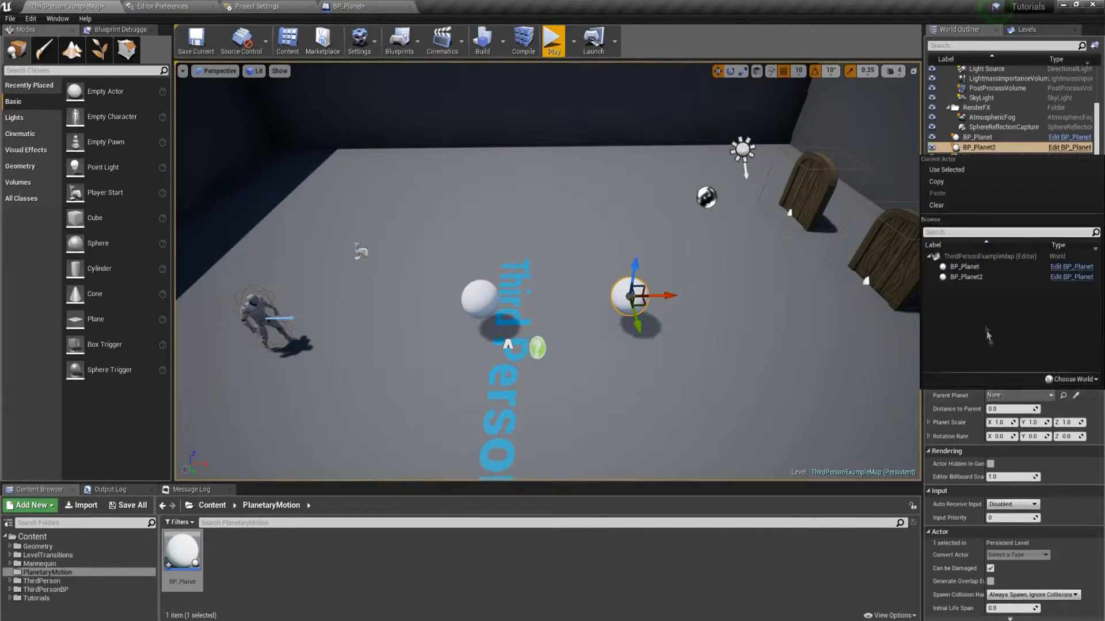
{"action": "left_click", "coordinate": [973, 270]}
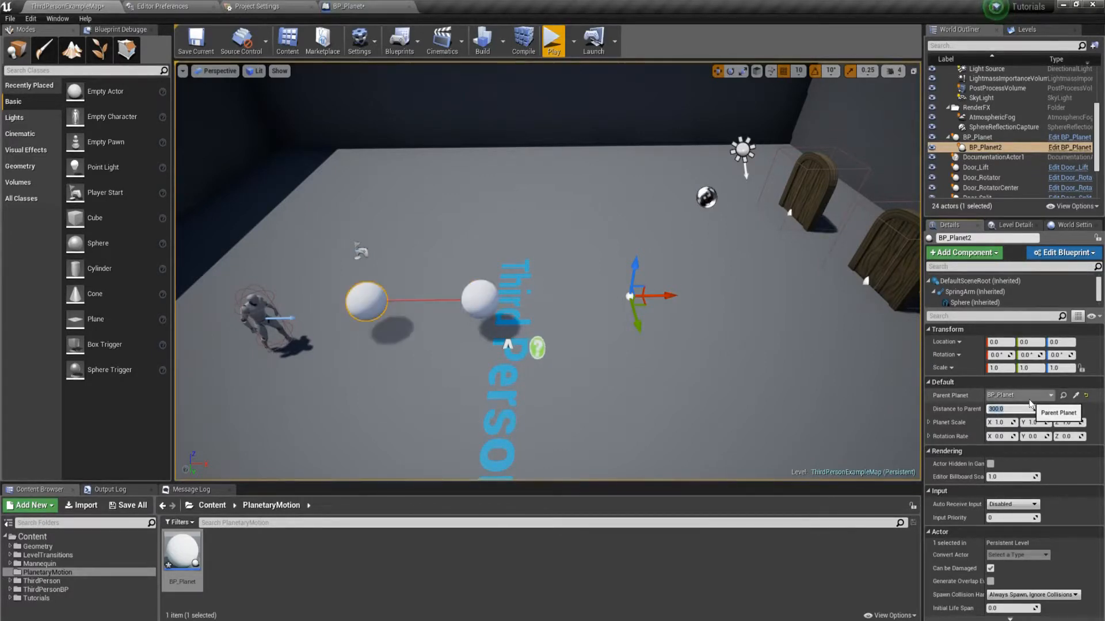
{"action": "left_click", "coordinate": [1008, 408]}
{"action": "right_click_drag", "start_coordinate": [584, 236], "coordinate": [585, 237]}
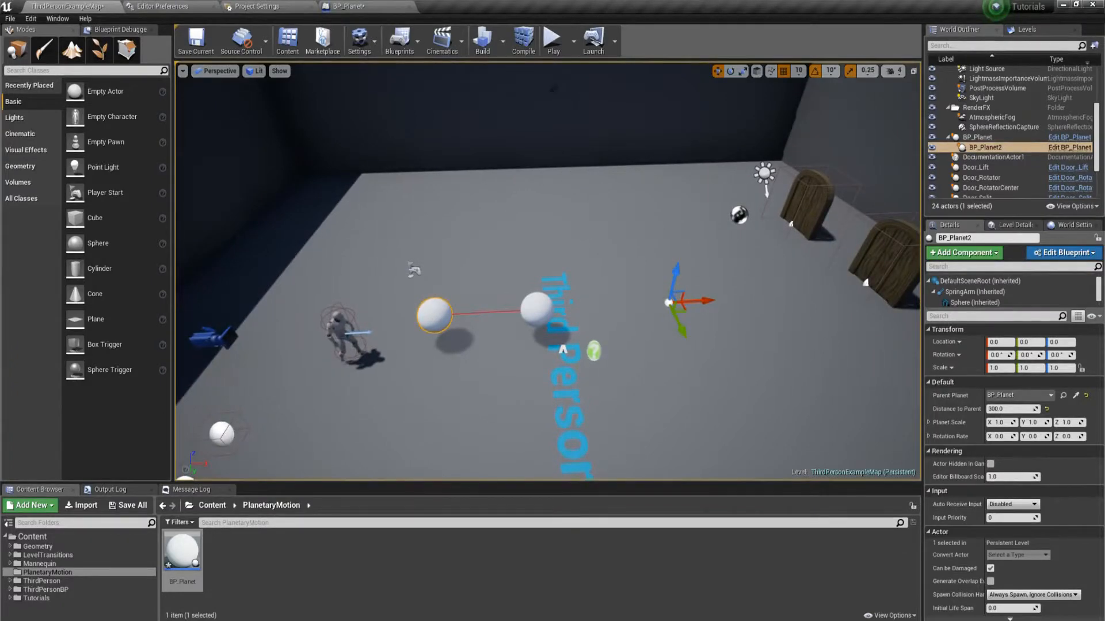
Play the level, run the character up to the planets to watch the child orbit its parent, and stop the session.
{"action": "left_click", "coordinate": [553, 39]}
{"action": "key", "text": "w"}
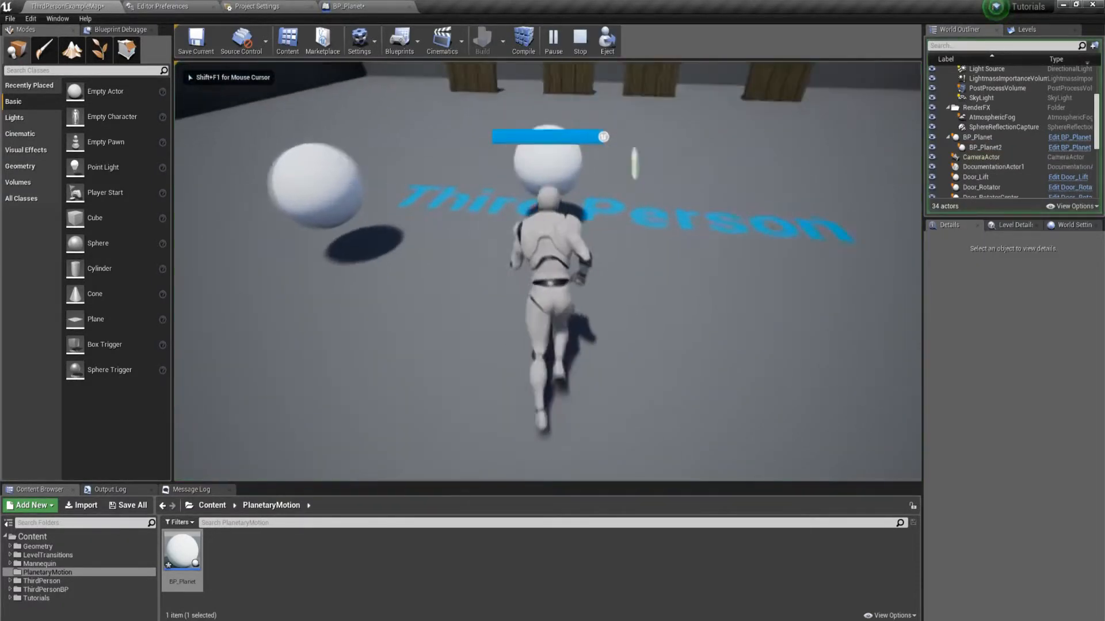
{"action": "key", "text": "space"}
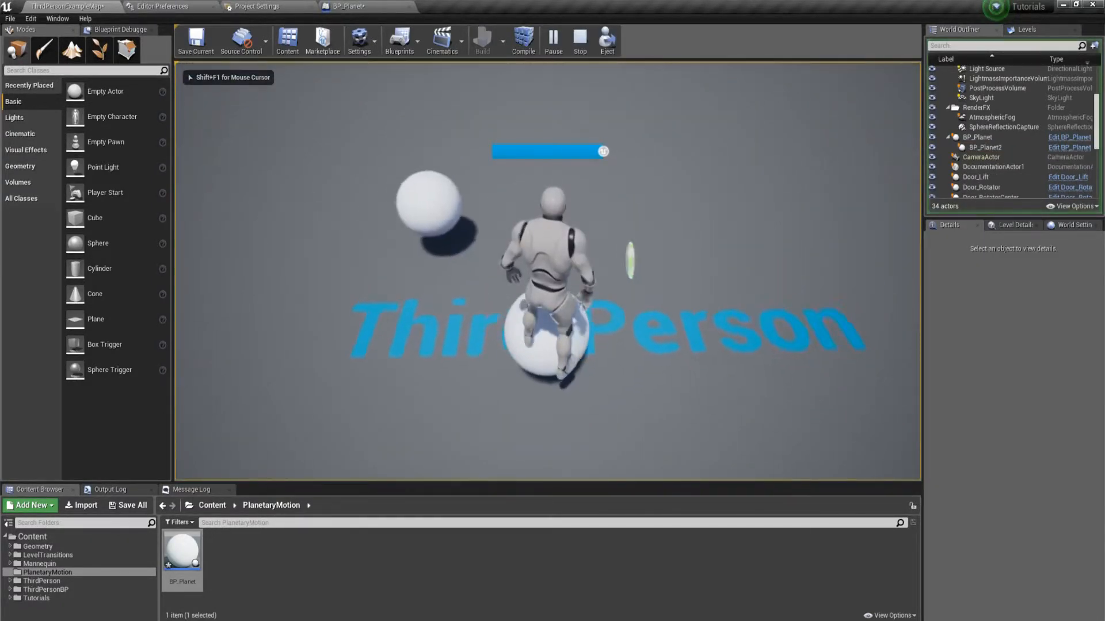
{"action": "key", "text": "Escape"}
Duplicate the attached planet BP_Planet2 and set the copy's Parent Planet to BP_Planet2.
{"action": "right_click_drag", "start_coordinate": [535, 193], "coordinate": [541, 253]}
{"action": "left_click", "coordinate": [509, 244]}
{"action": "left_click_drag", "start_coordinate": [438, 281], "coordinate": [468, 266], "text": "alt"}
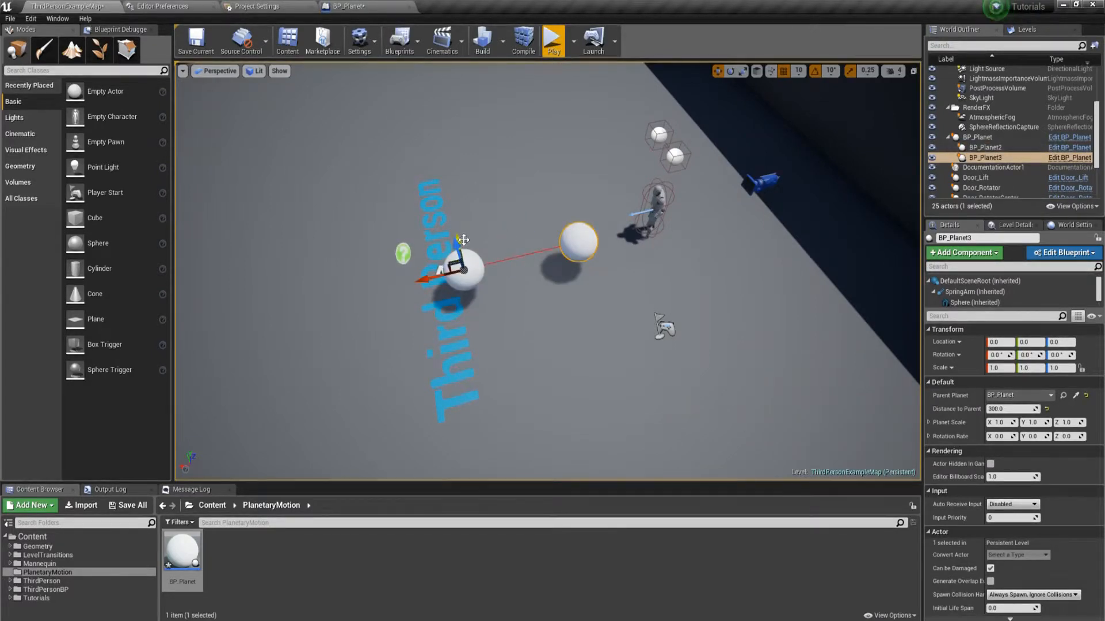
{"action": "left_click", "coordinate": [1016, 395]}
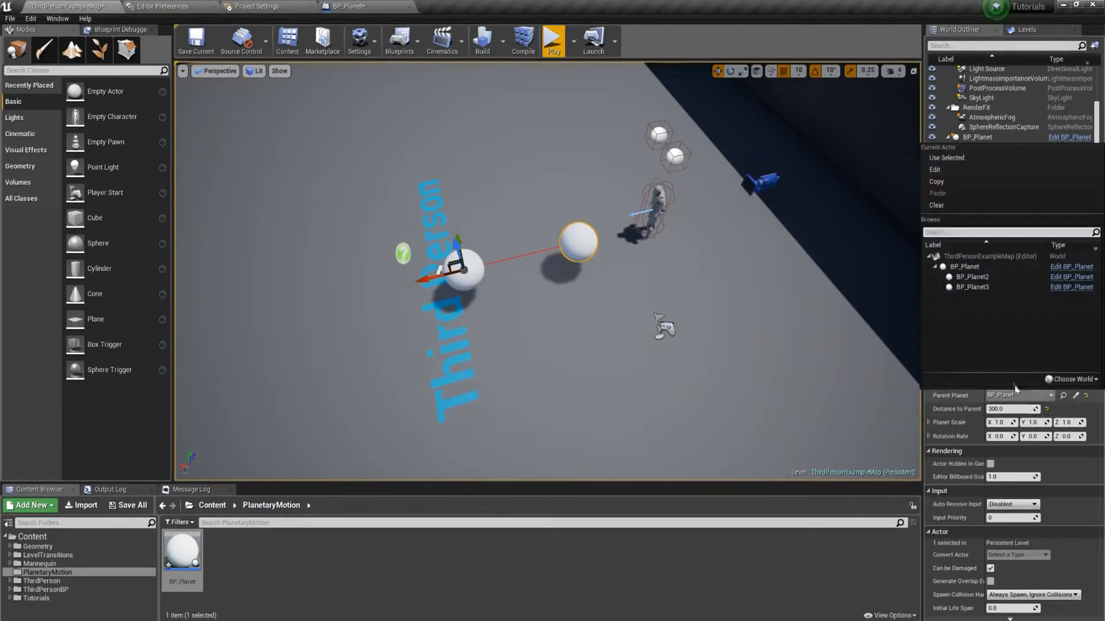
{"action": "left_click", "coordinate": [978, 277]}
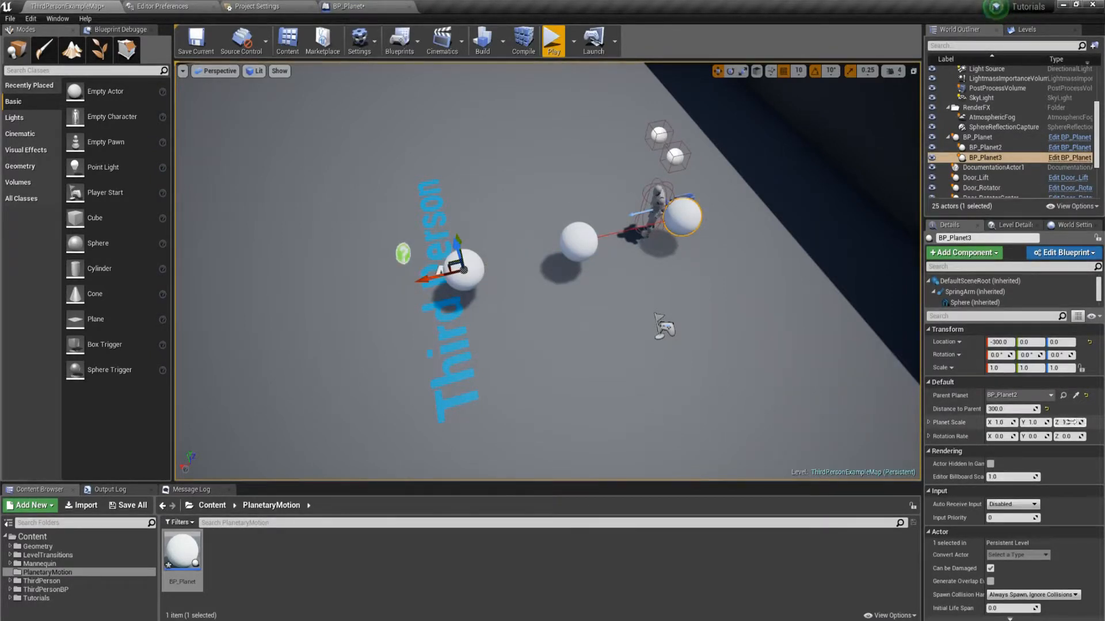
Set BP_Planet3's Planet Scale to 0.5 on X, Y and Z and its Distance to Parent to 100.
{"action": "type", "text": ".5"}
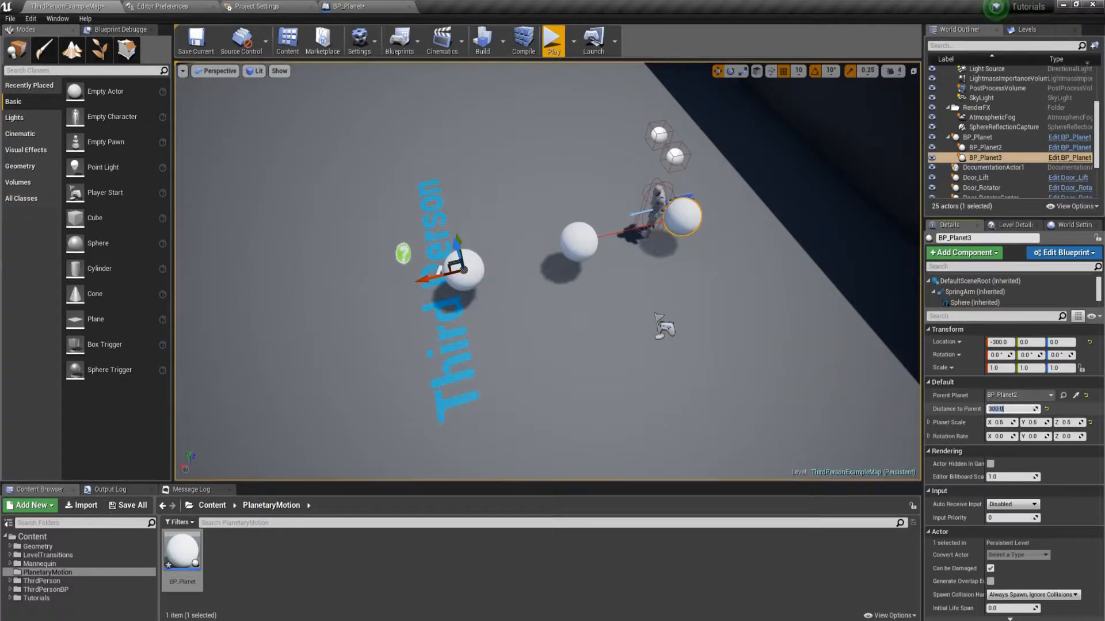
{"action": "type", "text": "100"}
{"action": "key", "text": "Return"}
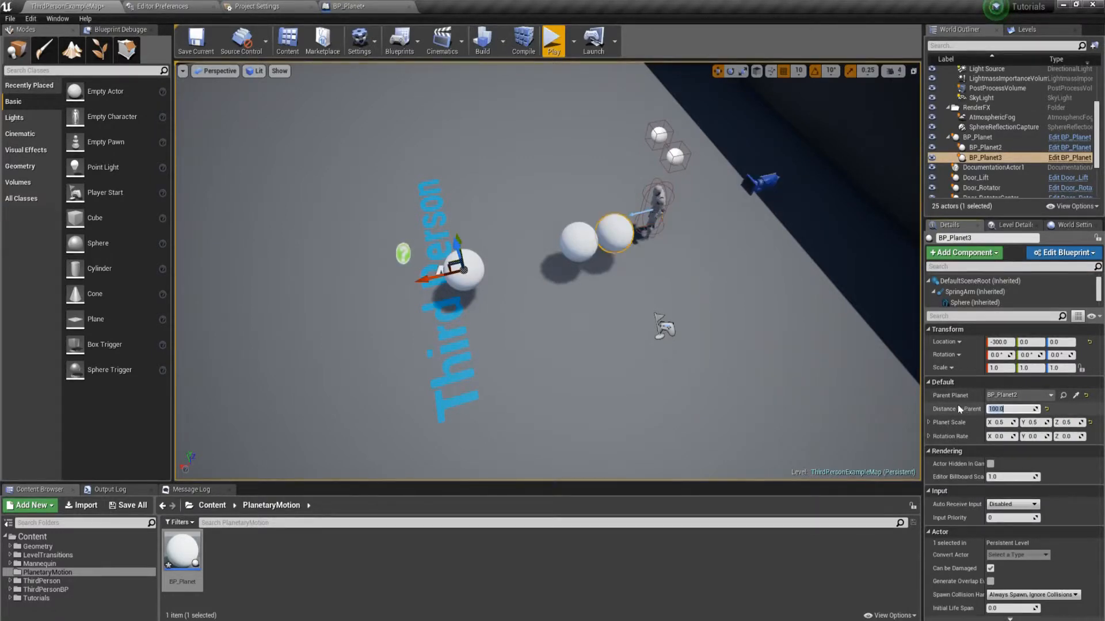
{"action": "left_click_drag", "start_coordinate": [552, 247], "coordinate": [585, 241]}
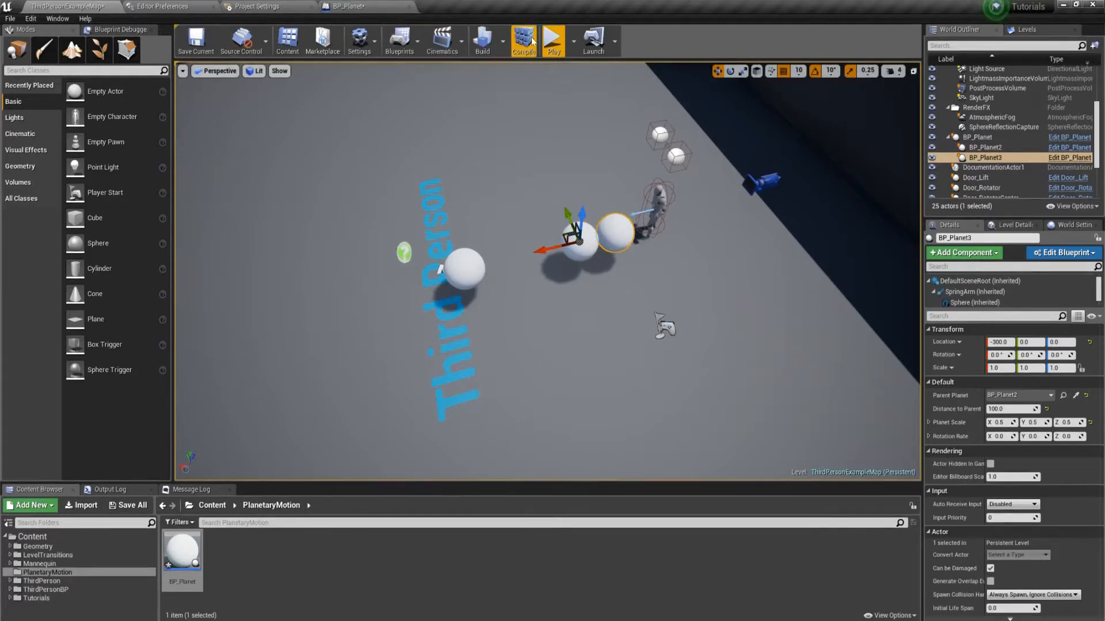
Play the level to observe all three planets moving, stop it, and inspect the planet chain from above with BP_Planet selected.
{"action": "left_click", "coordinate": [552, 41]}
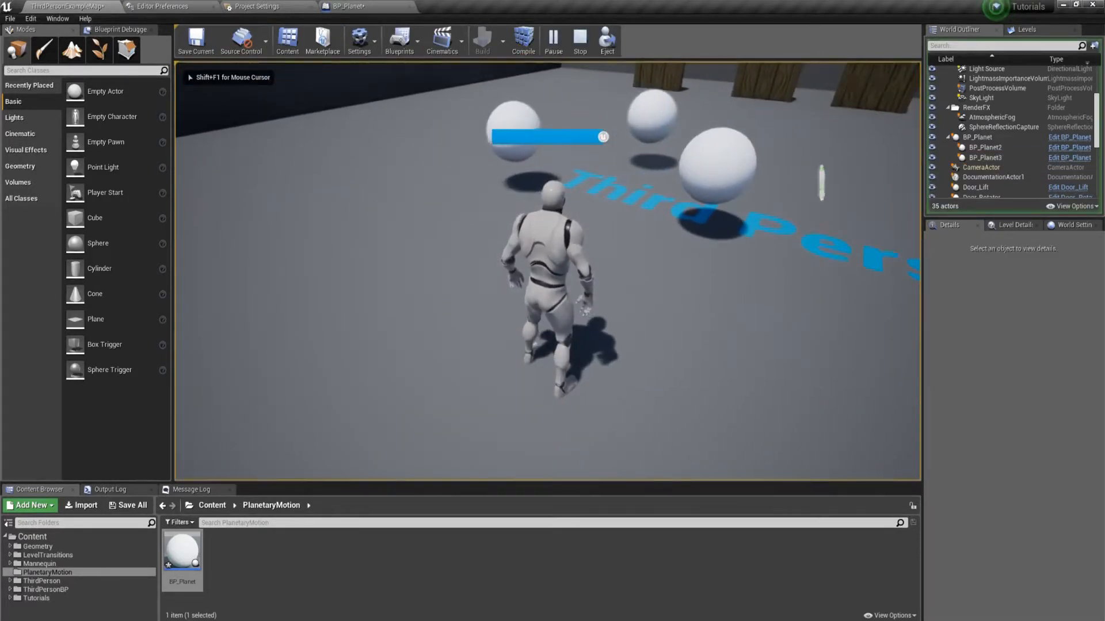
{"action": "key", "text": "w"}
{"action": "key", "text": "space"}
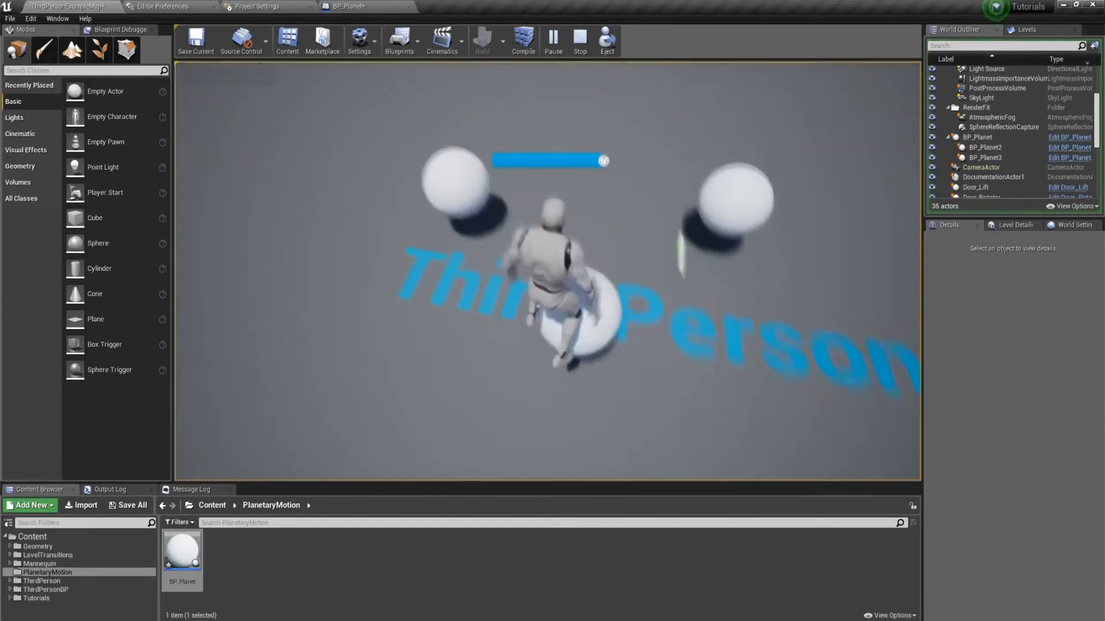
{"action": "key", "text": "Escape"}
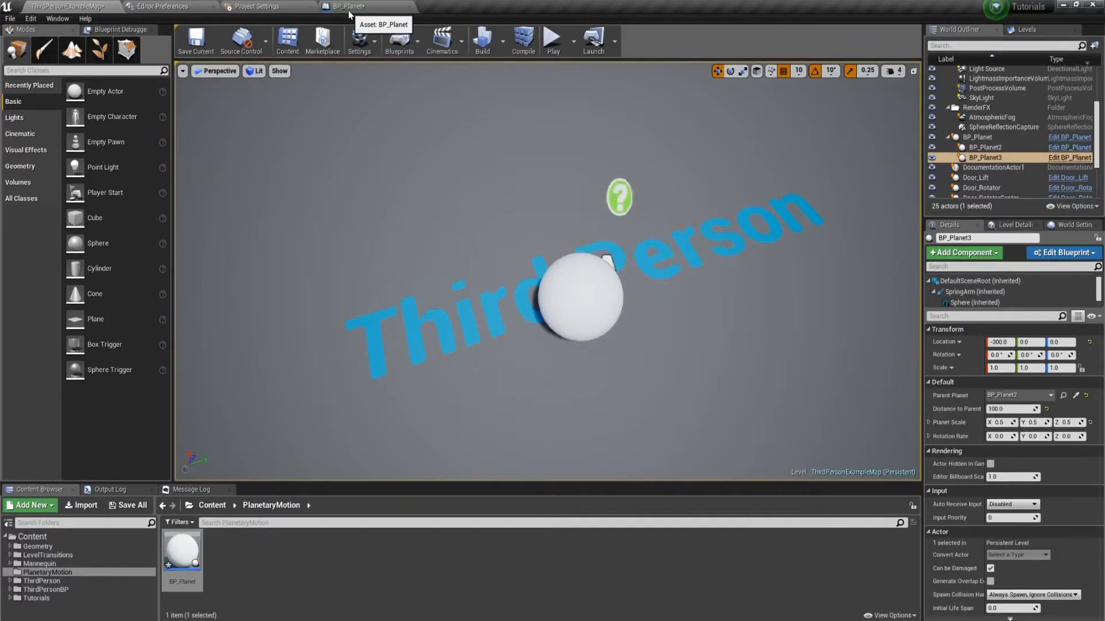
{"action": "left_click", "coordinate": [359, 41]}
{"action": "right_click_drag", "start_coordinate": [619, 197], "coordinate": [575, 254]}
{"action": "key", "text": "s"}
{"action": "left_click", "coordinate": [718, 366]}
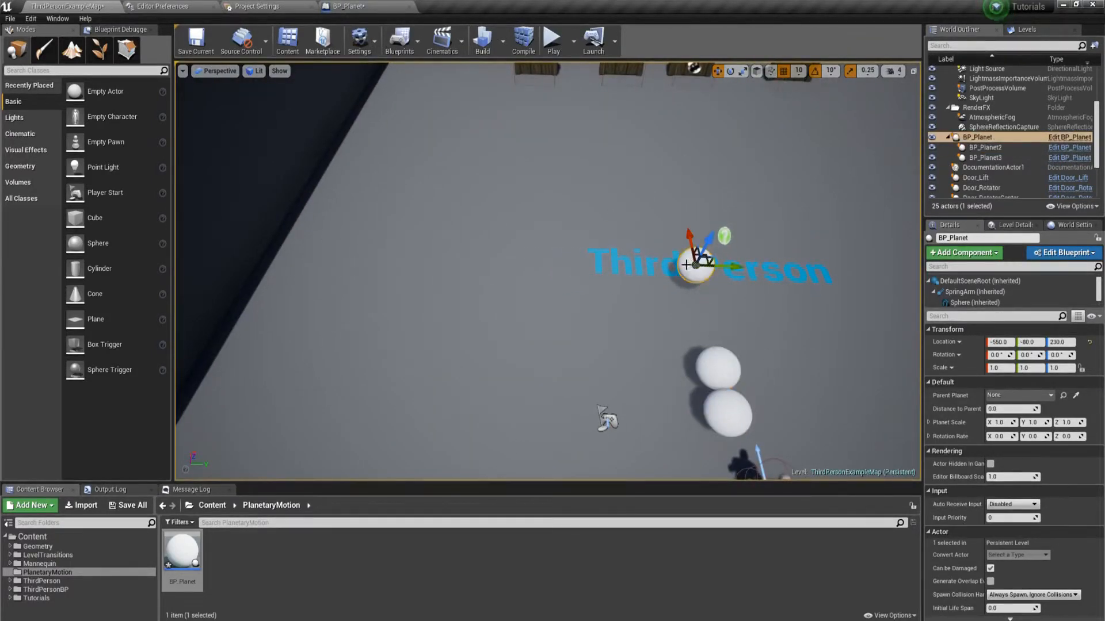
Switch to BP_Planet's Construction Script and add a Planet Scale getter after the Set Target Arm Length node.
{"action": "left_click", "coordinate": [359, 6]}
{"action": "right_click_drag", "start_coordinate": [632, 364], "coordinate": [396, 366]}
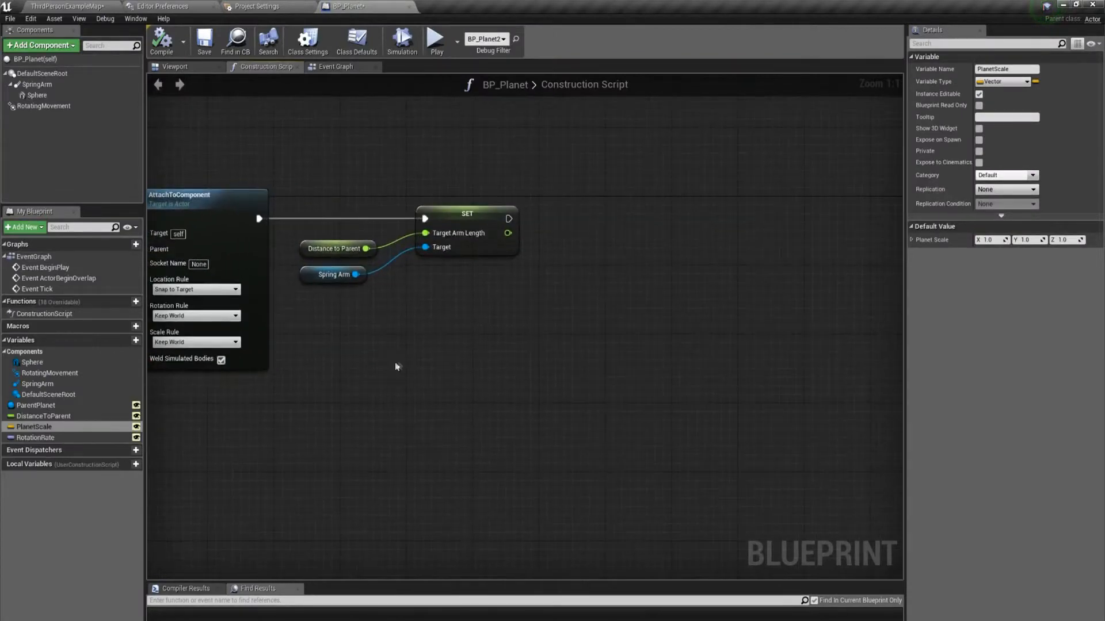
{"action": "left_click_drag", "start_coordinate": [118, 431], "coordinate": [555, 295]}
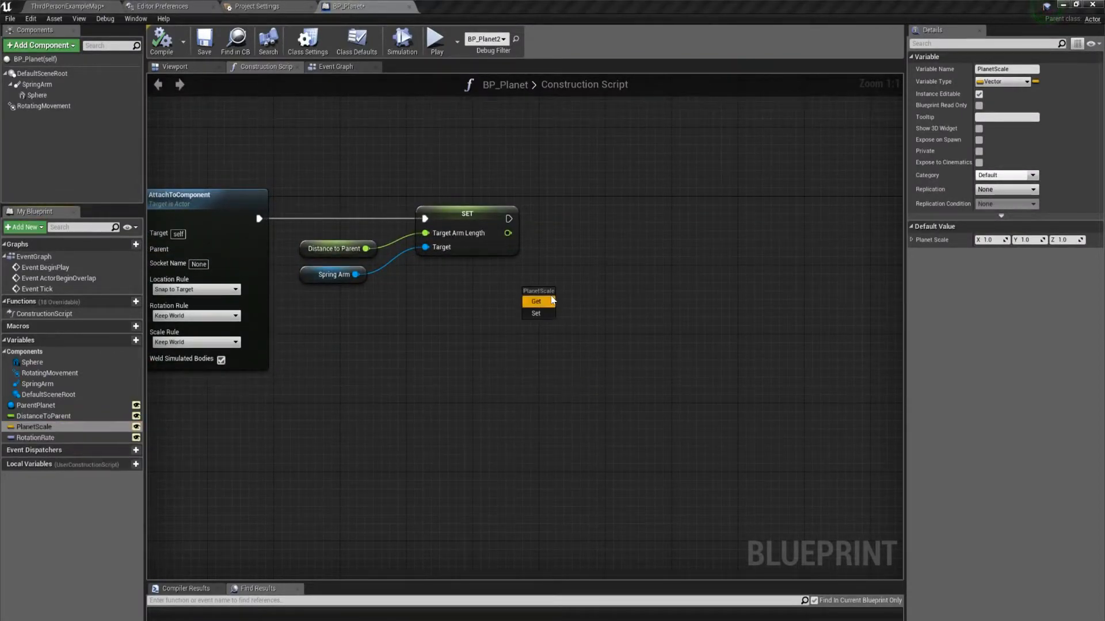
{"action": "left_click", "coordinate": [627, 246]}
{"action": "right_click_drag", "start_coordinate": [626, 247], "coordinate": [548, 269]}
Add a Sphere getter above Planet Scale and create a Set World Scale 3D node from it.
{"action": "left_click_drag", "start_coordinate": [55, 97], "coordinate": [596, 278]}
{"action": "type", "text": "s"}
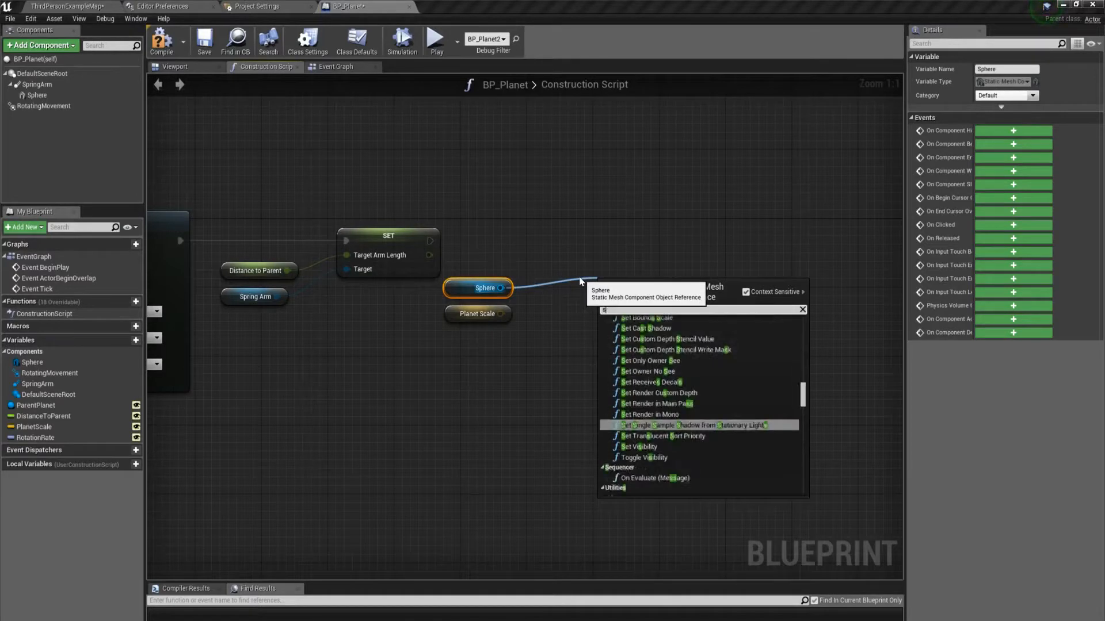
{"action": "type", "text": "et scale"}
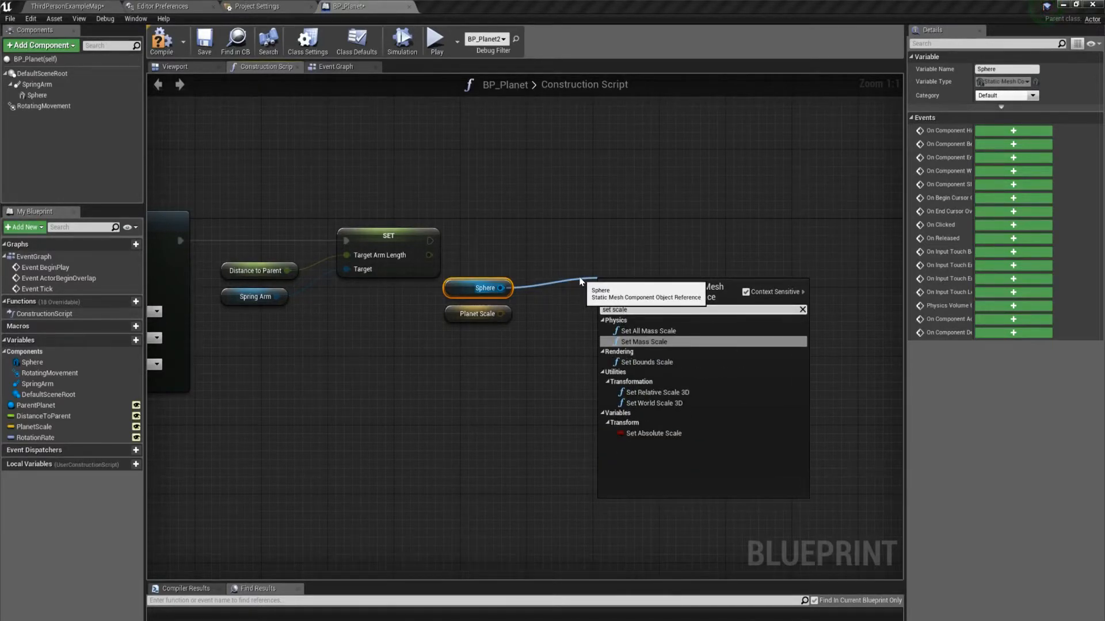
{"action": "key", "text": "Down"}
{"action": "key", "text": "Down"}
{"action": "key", "text": "Down"}
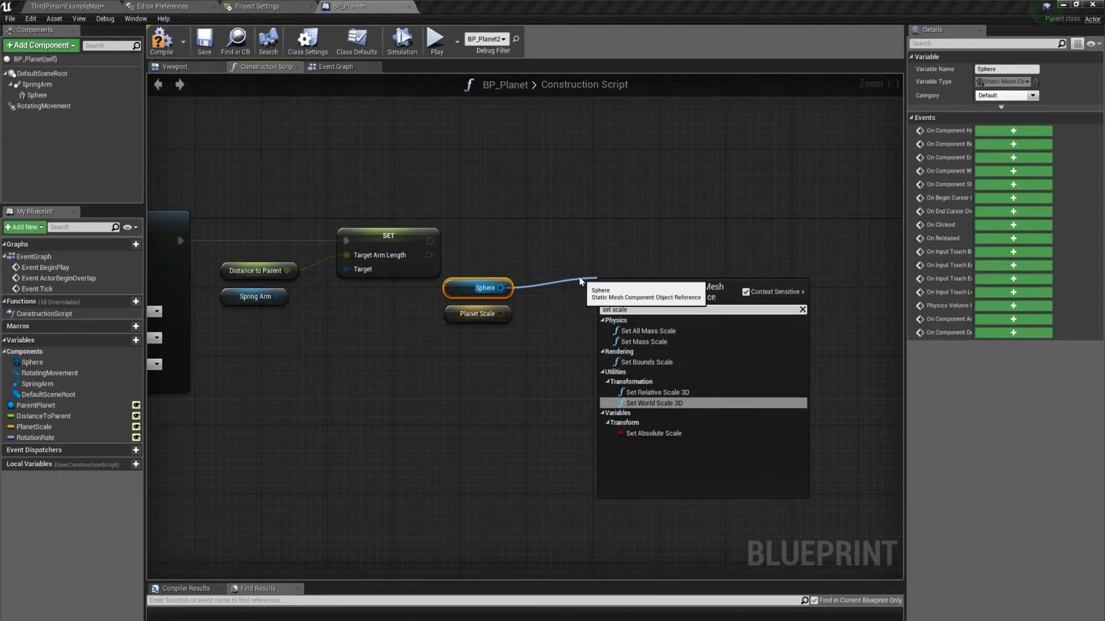
{"action": "key", "text": "Return"}
Wire Planet Scale into New Scale and the Set node's execution output into Set World Scale 3D, align that node, and compile the blueprint.
{"action": "left_click_drag", "start_coordinate": [497, 317], "coordinate": [603, 344]}
{"action": "left_click_drag", "start_coordinate": [602, 306], "coordinate": [430, 240]}
{"action": "left_click_drag", "start_coordinate": [659, 301], "coordinate": [610, 232]}
{"action": "left_click", "coordinate": [538, 295]}
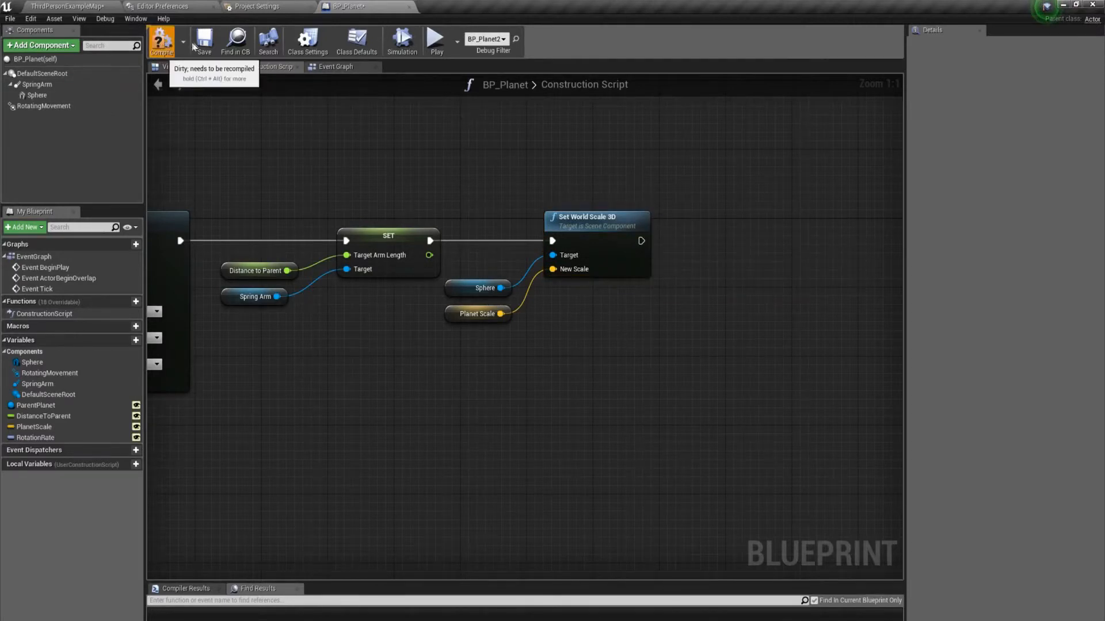
Return to the level, select BP_Planet3 to check its scale, and play the level to watch the orbits from several angles.
{"action": "left_click", "coordinate": [67, 6]}
{"action": "right_click_drag", "start_coordinate": [641, 205], "coordinate": [834, 172]}
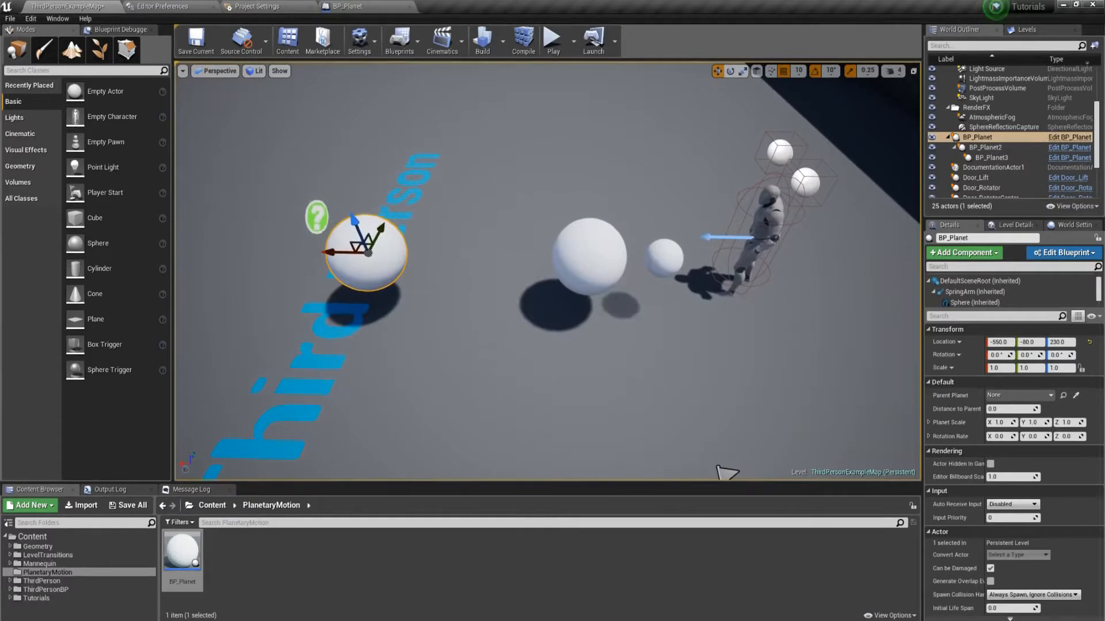
{"action": "left_click", "coordinate": [661, 258]}
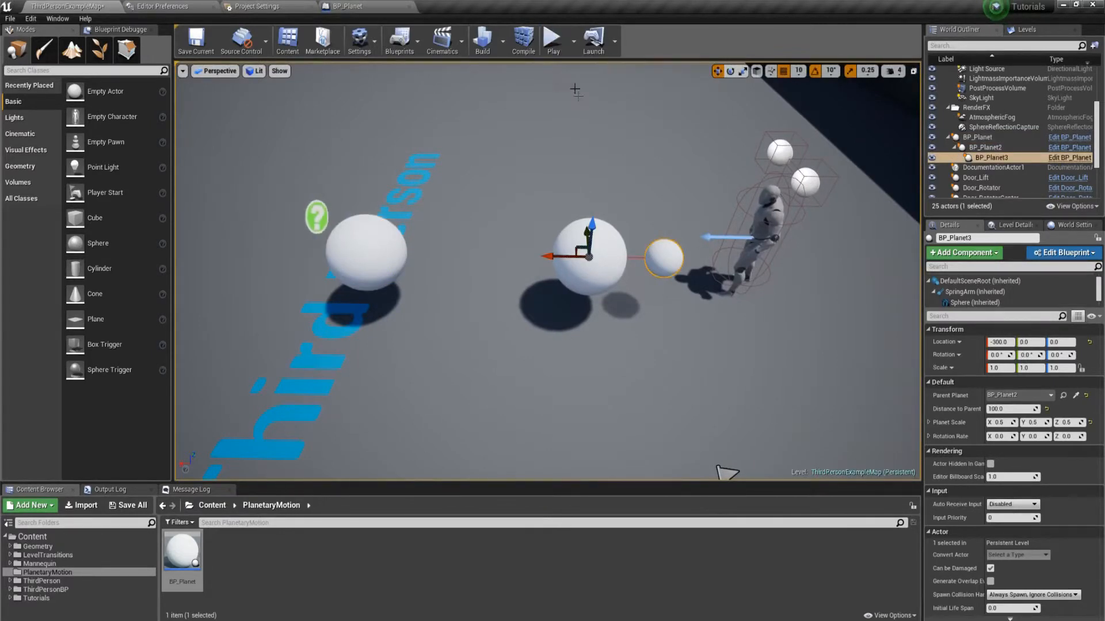
{"action": "scroll", "coordinate": [680, 331], "scroll_direction": "down", "scroll_amount": 5}
{"action": "right_click_drag", "start_coordinate": [690, 304], "coordinate": [716, 302]}
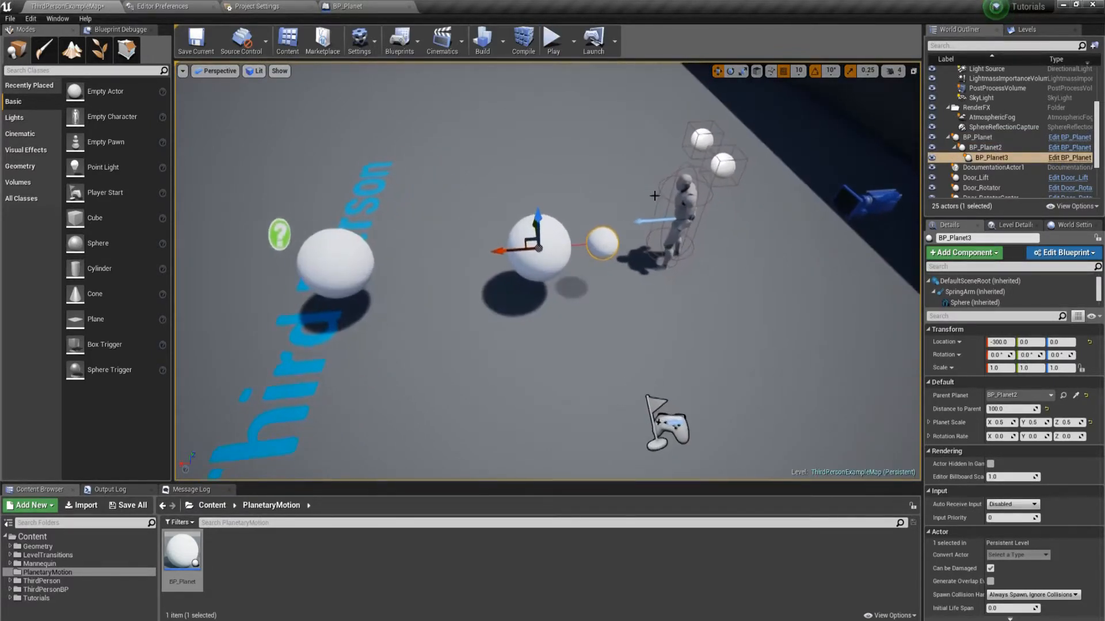
{"action": "left_click", "coordinate": [551, 40]}
{"action": "key", "text": "w"}
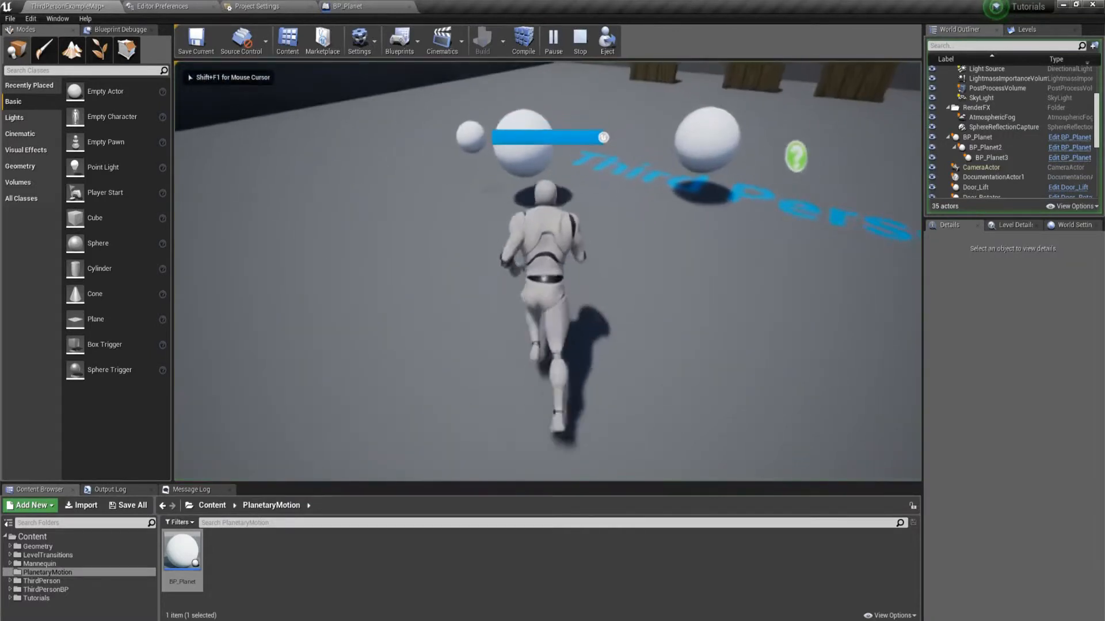
{"action": "key", "text": "d"}
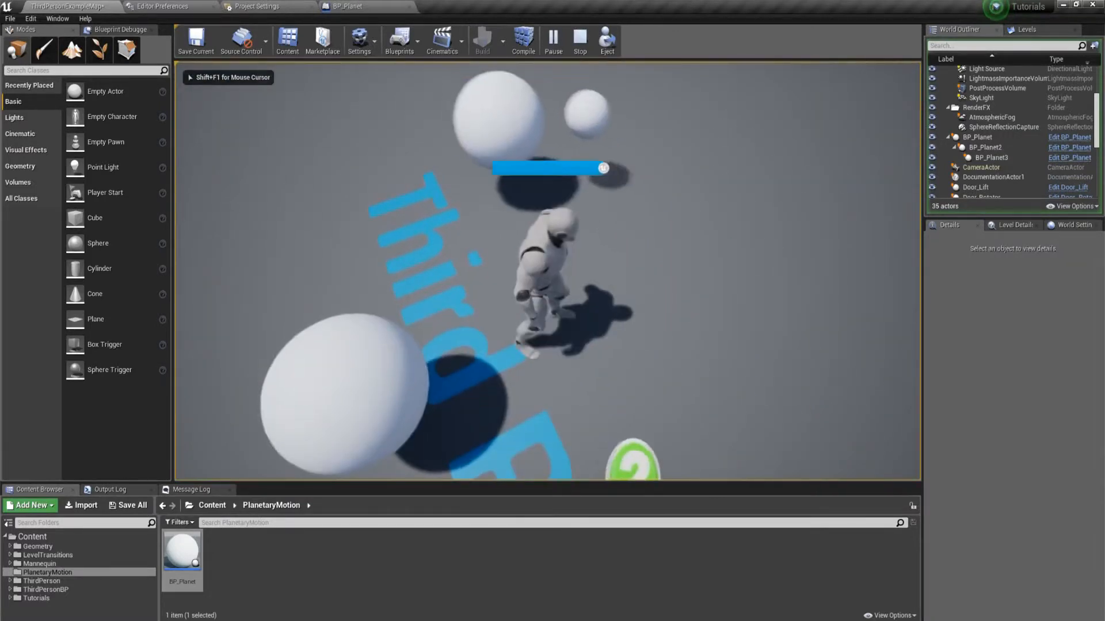
{"action": "key", "text": "s"}
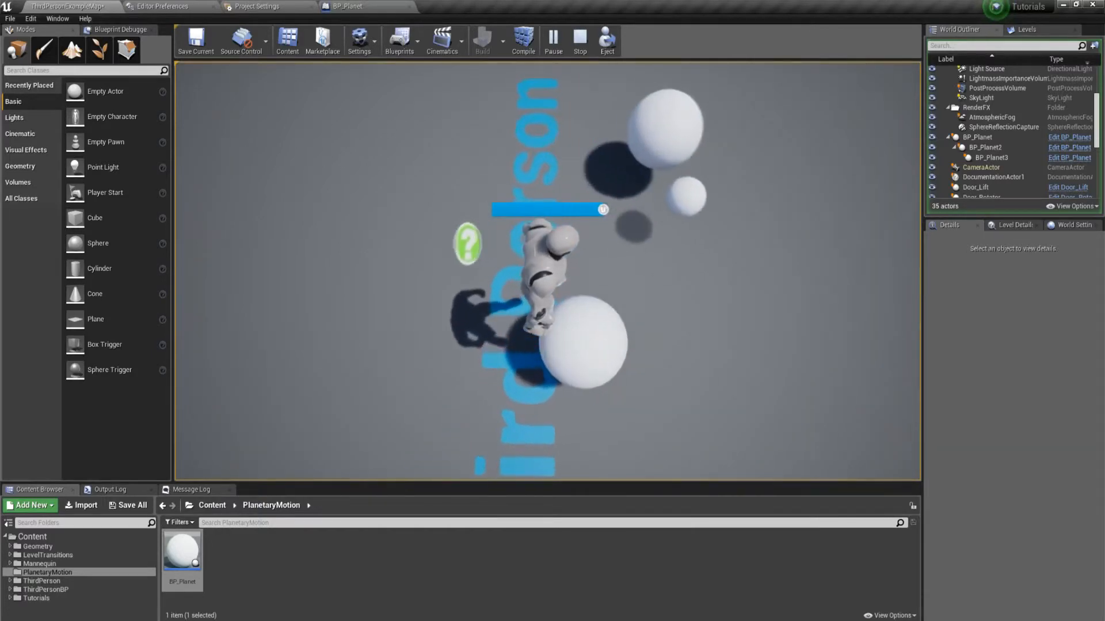
{"action": "key", "text": "Escape"}
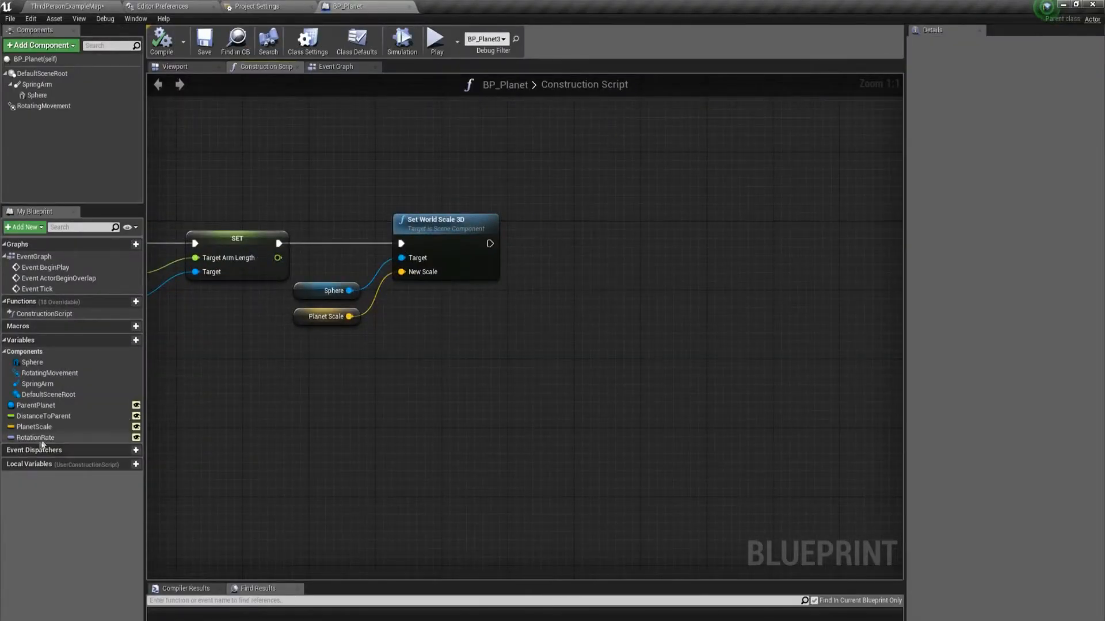
Add a Rotation Rate getter below and beyond the Set World Scale 3D node in BP_Planet's Construction Script.
{"action": "left_click_drag", "start_coordinate": [37, 437], "coordinate": [415, 348]}
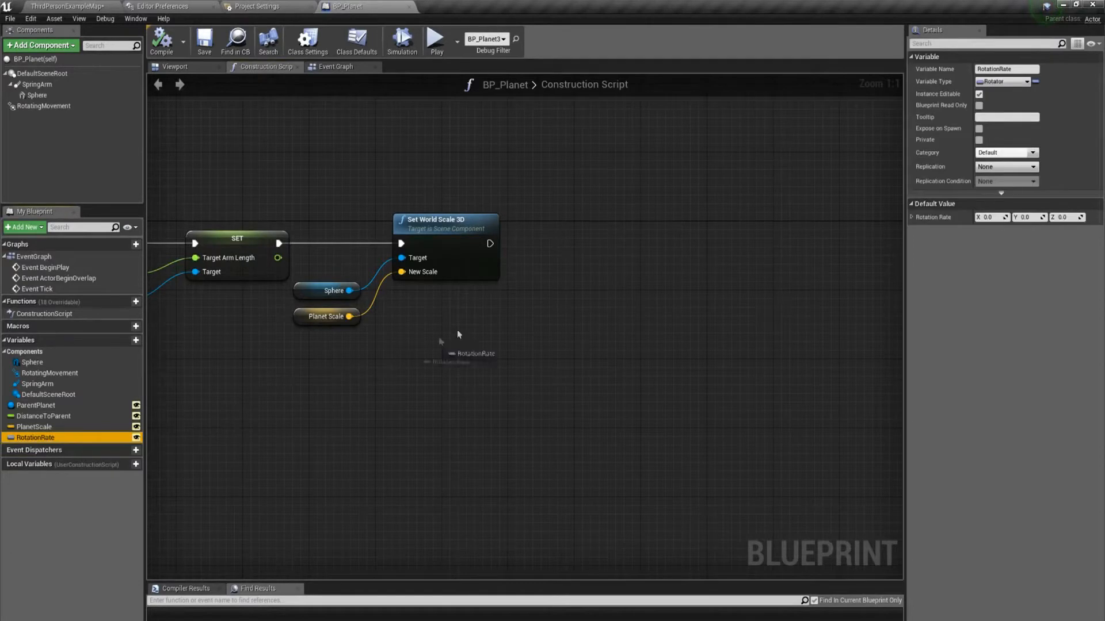
{"action": "left_click_drag", "start_coordinate": [574, 301], "coordinate": [500, 316]}
{"action": "left_click", "coordinate": [531, 320]}
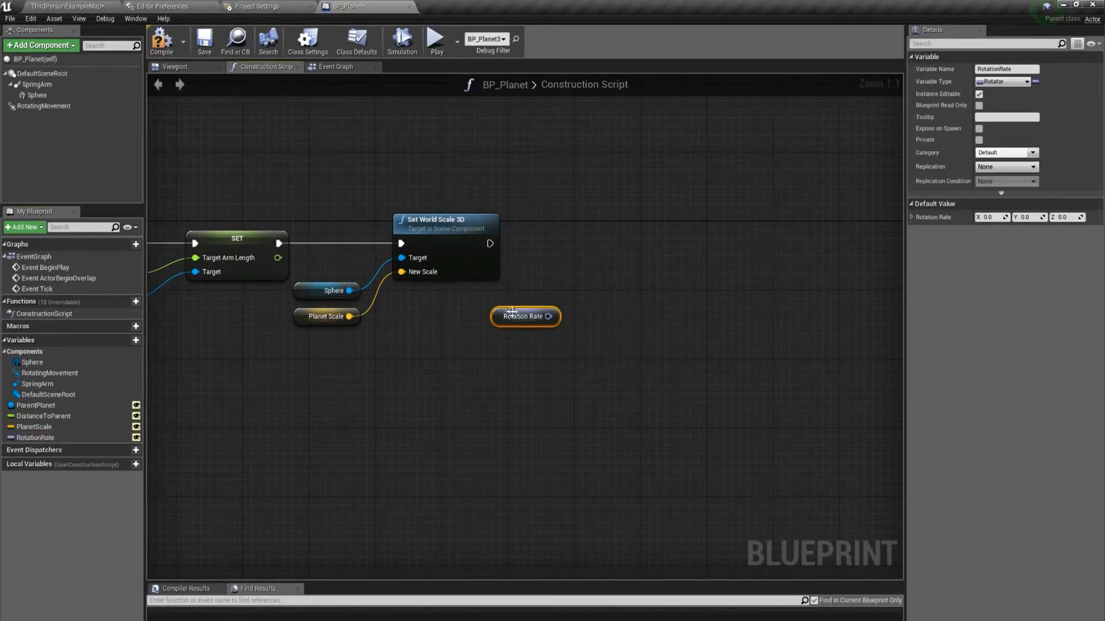
Add a Rotating Movement getter above Rotation Rate in the Construction Script and create a Set Rotation Rate node from it.
{"action": "left_click_drag", "start_coordinate": [43, 106], "coordinate": [495, 204]}
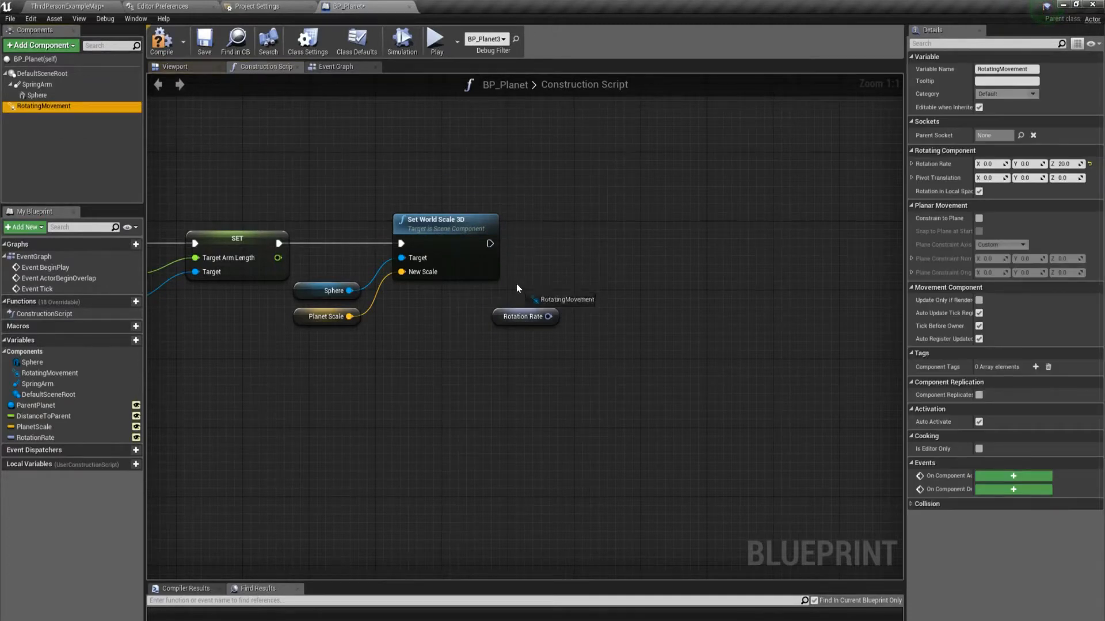
{"action": "left_click_drag", "start_coordinate": [516, 284], "coordinate": [517, 285]}
{"action": "left_click_drag", "start_coordinate": [586, 291], "coordinate": [621, 251]}
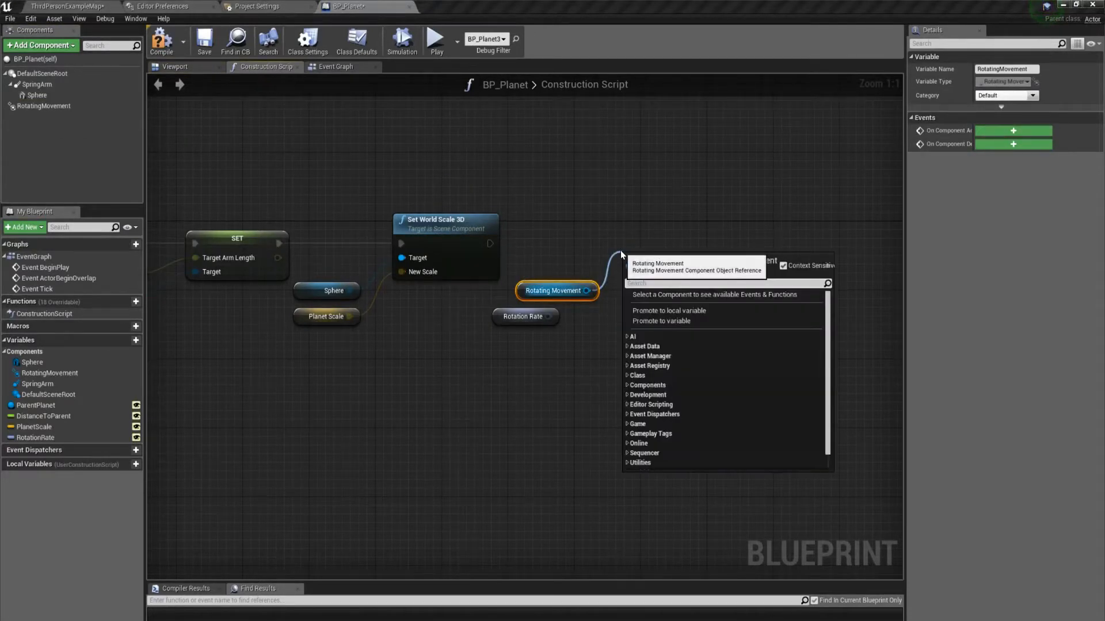
{"action": "type", "text": "set to"}
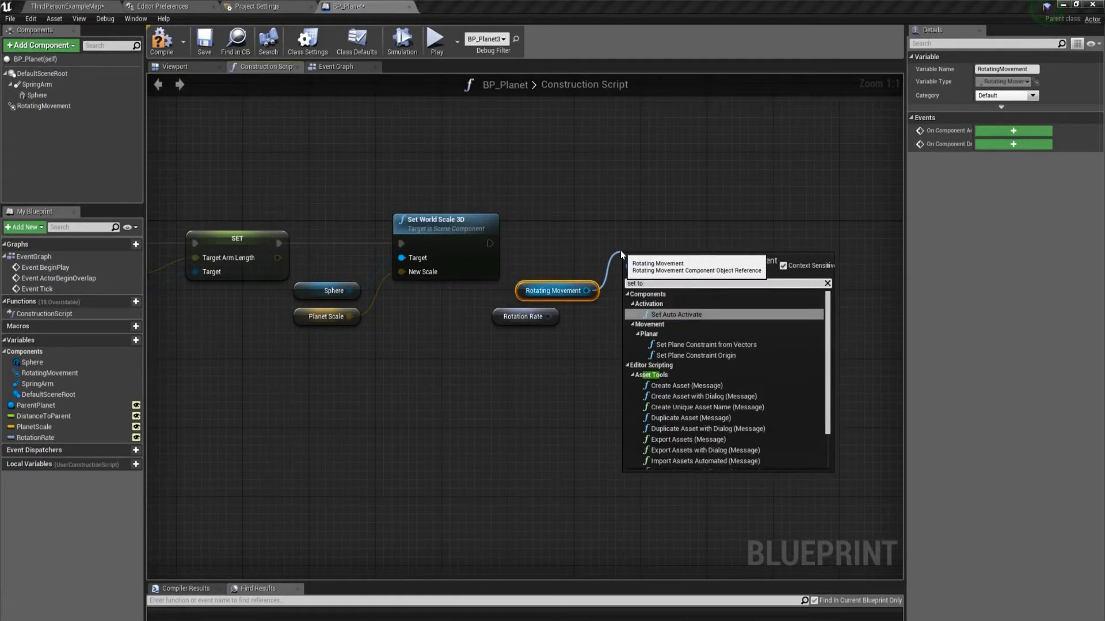
{"action": "key", "text": "BackSpace"}
{"action": "key", "text": "BackSpace"}
{"action": "type", "text": "rota"}
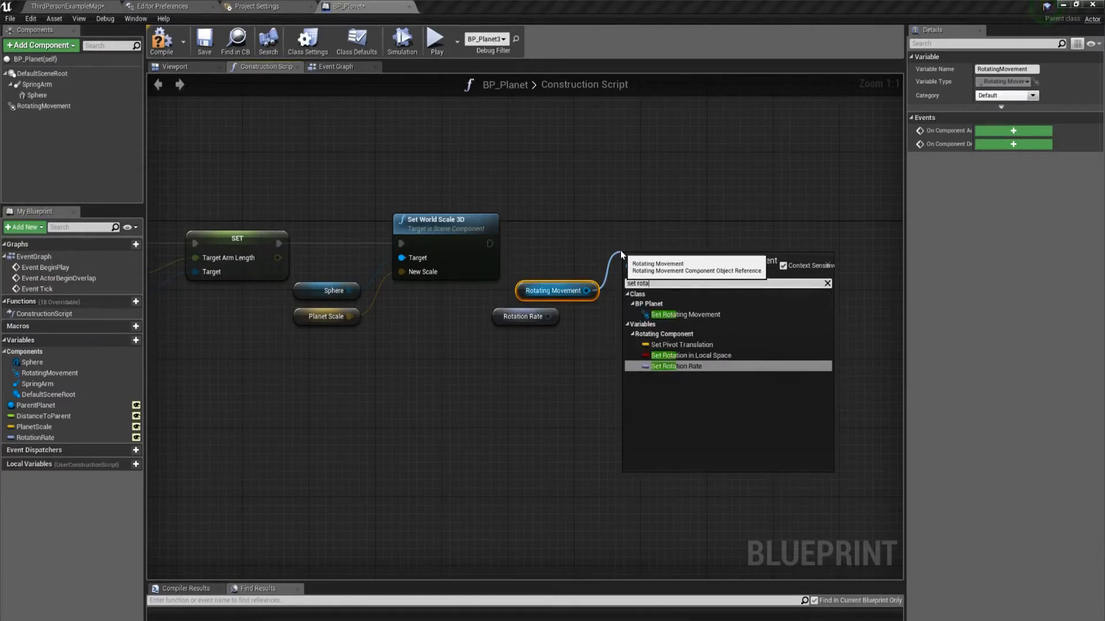
{"action": "type", "text": "tion rate"}
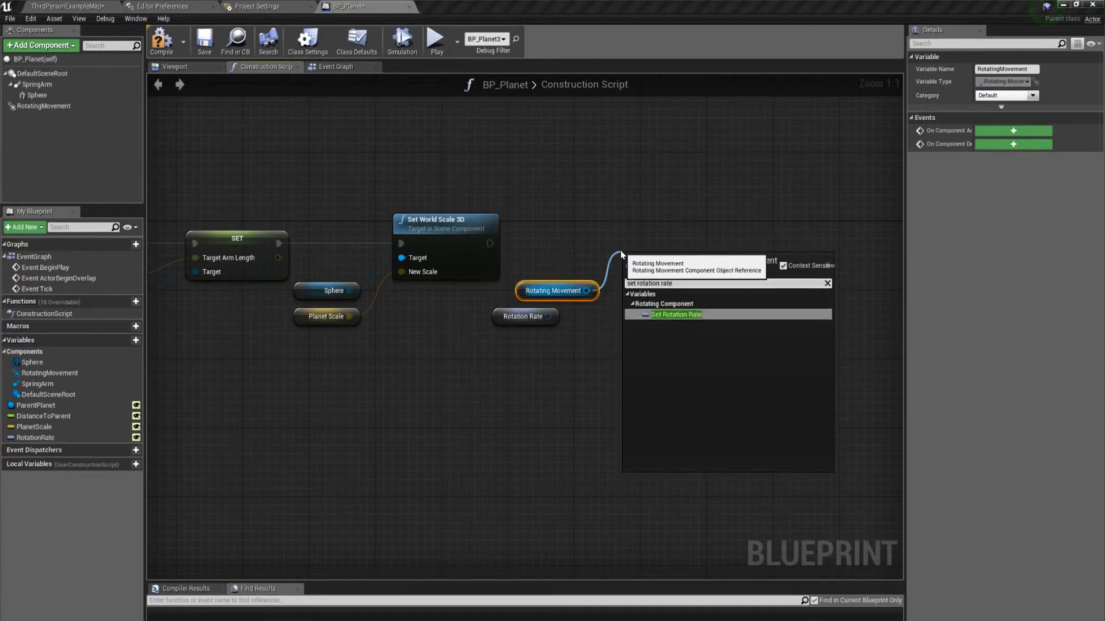
{"action": "left_click", "coordinate": [677, 315]}
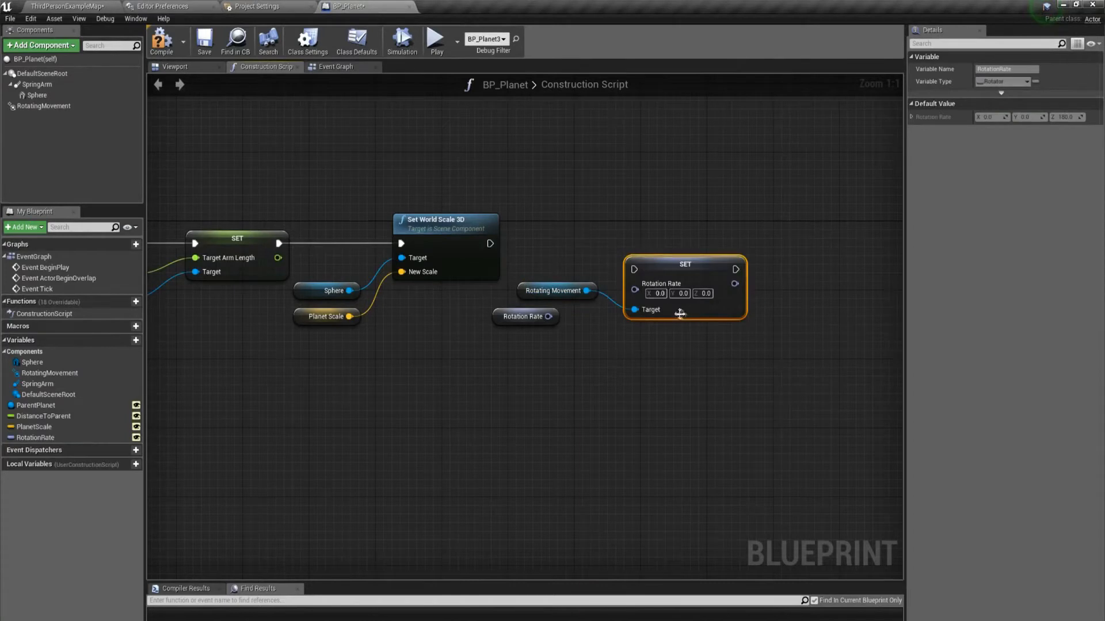
Wire the Rotation Rate getter into the Set Rotation Rate node, connect execution from Set World Scale 3D, and tidy the new nodes.
{"action": "left_click_drag", "start_coordinate": [548, 316], "coordinate": [635, 289]}
{"action": "left_click_drag", "start_coordinate": [525, 302], "coordinate": [497, 349]}
{"action": "left_click_drag", "start_coordinate": [490, 244], "coordinate": [659, 237]}
{"action": "mouse_move", "coordinate": [578, 302]}
{"action": "left_mouse_down"}
{"action": "mouse_move", "coordinate": [548, 345]}
{"action": "mouse_move", "coordinate": [560, 295]}
{"action": "left_mouse_up"}
{"action": "left_click_drag", "start_coordinate": [672, 245], "coordinate": [663, 244]}
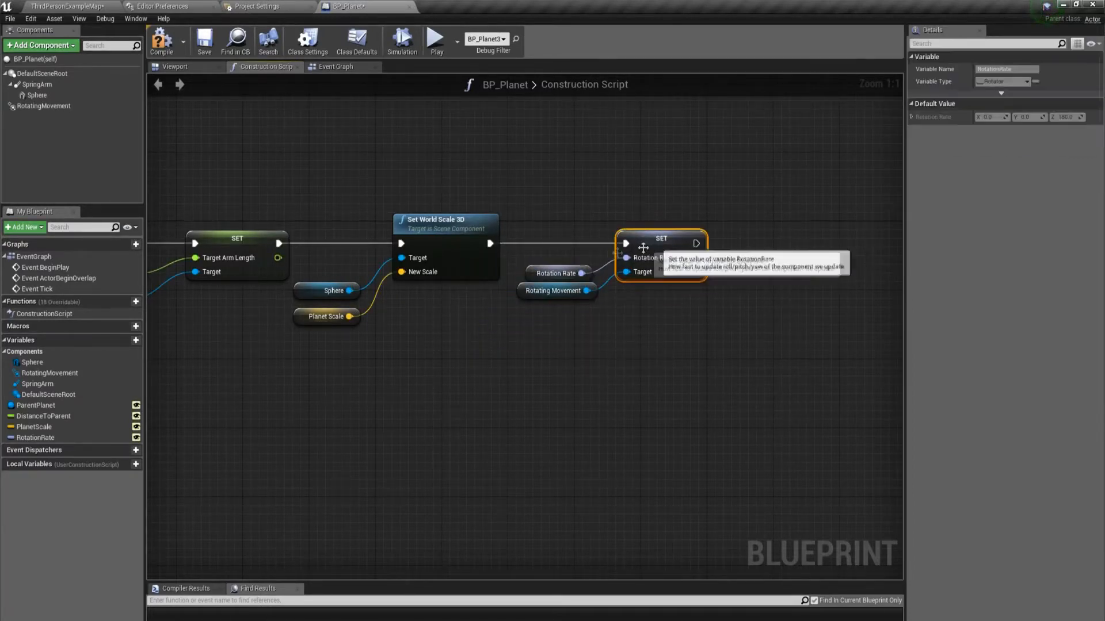
Set the RotationRate variable's default Z value to 20 and return to the ThirdPersonExampleMap level.
{"action": "left_click", "coordinate": [36, 438]}
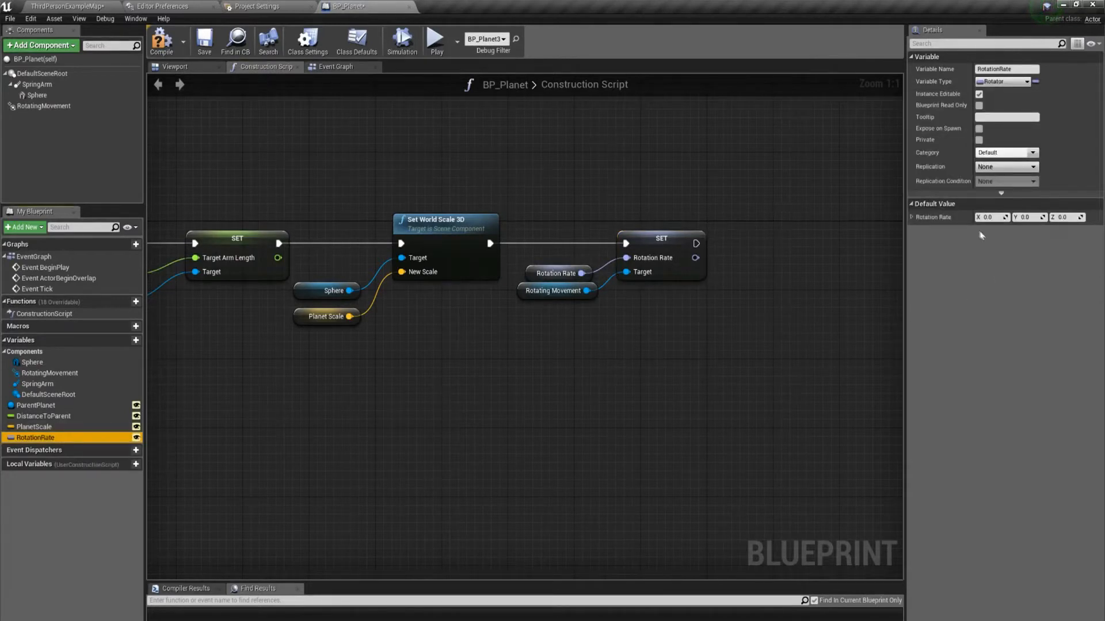
{"action": "left_click", "coordinate": [1064, 217]}
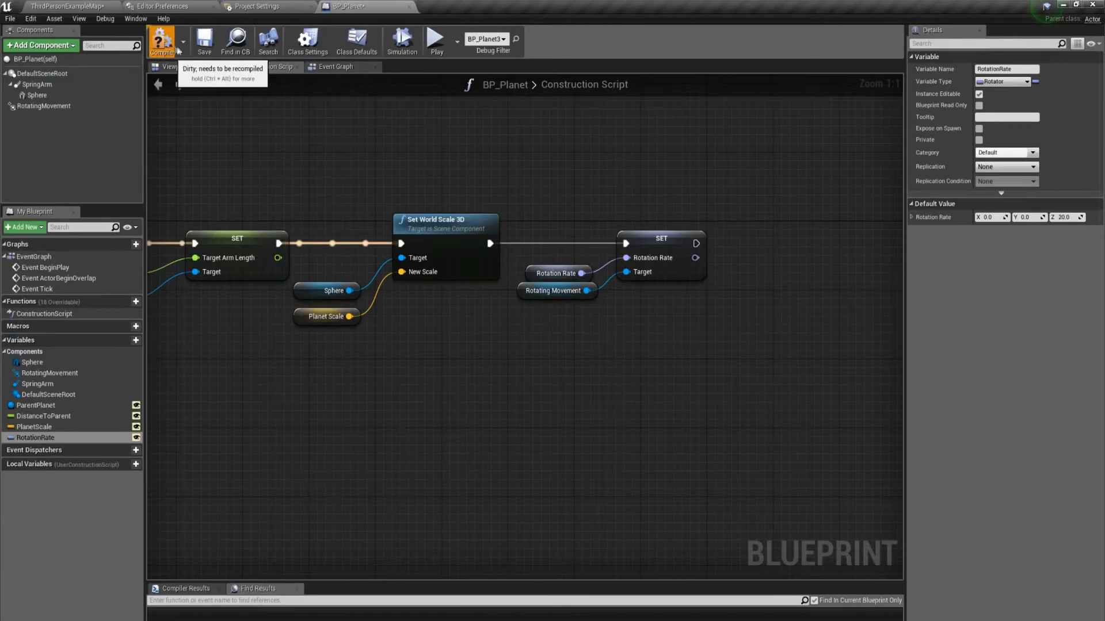
{"action": "left_click", "coordinate": [109, 6]}
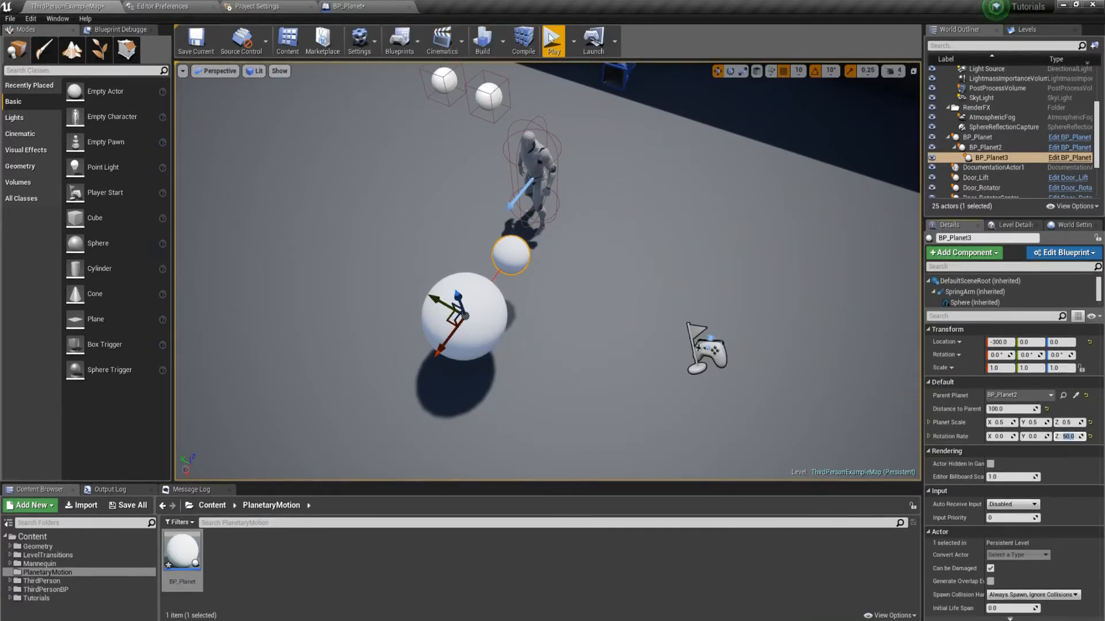
Play the level, jump the character onto the central planet to watch BP_Planet3's orbit speed, and stop playing.
{"action": "left_click", "coordinate": [551, 40]}
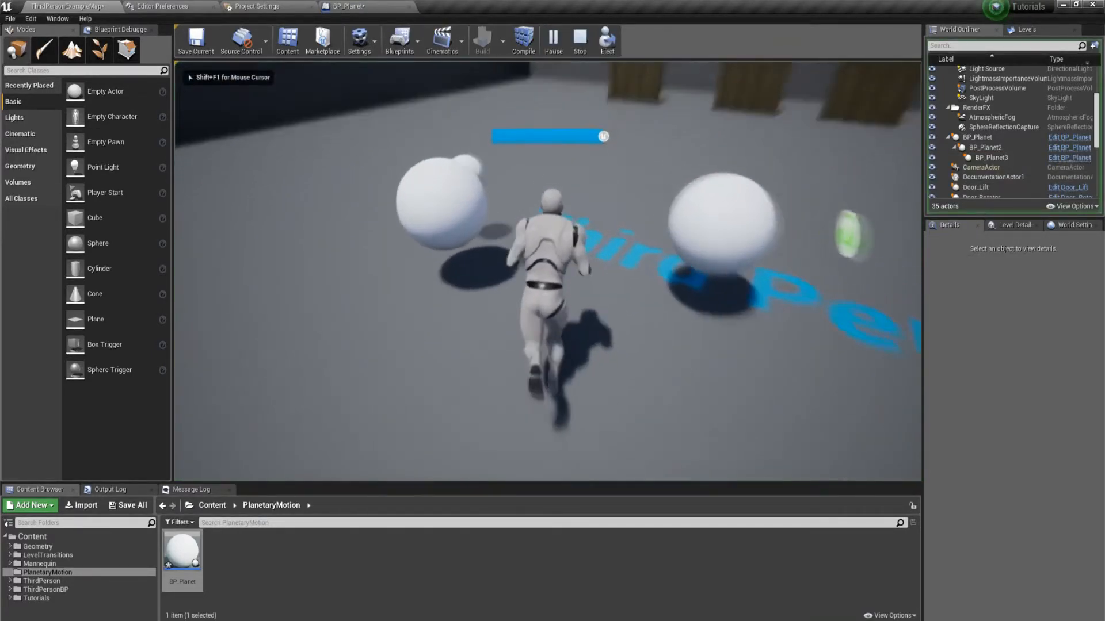
{"action": "key", "text": "w"}
{"action": "key", "text": "space"}
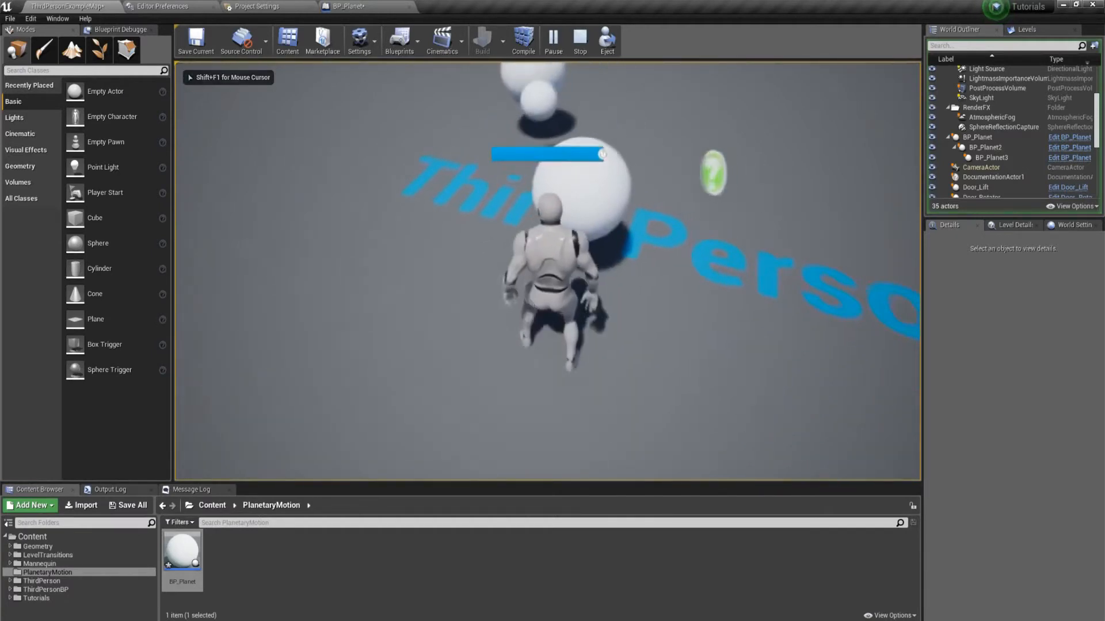
{"action": "key", "text": "space"}
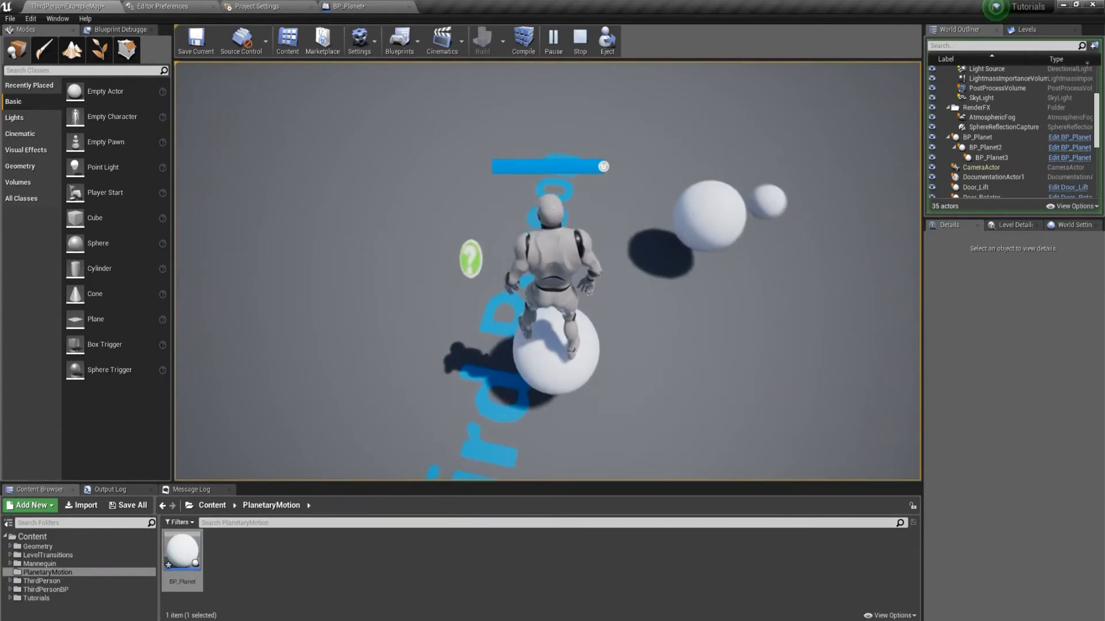
{"action": "key", "text": "Escape"}
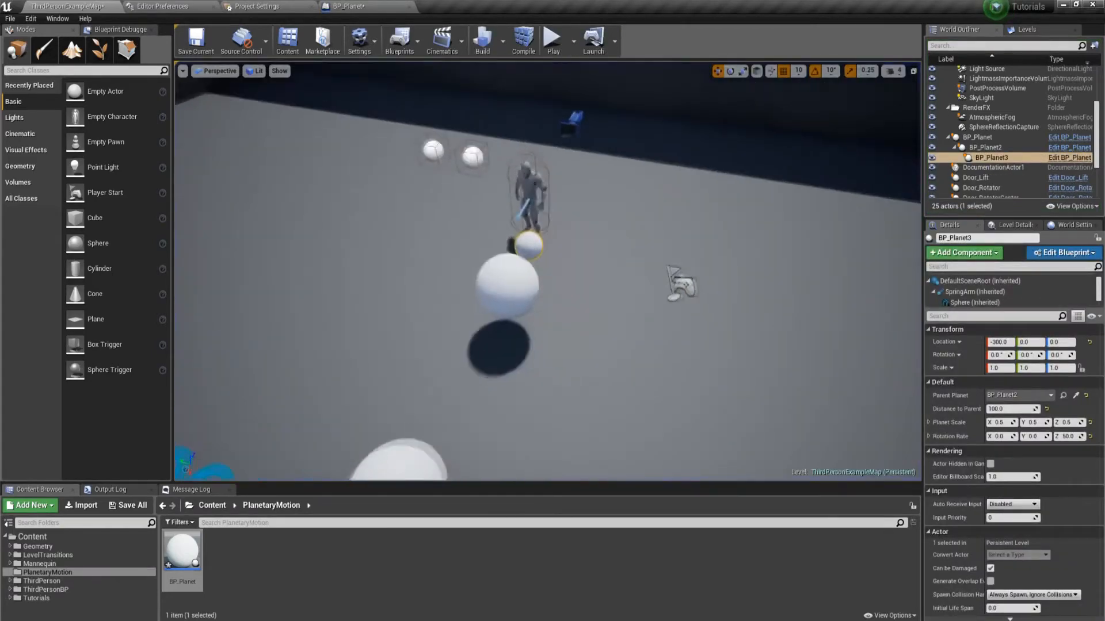
{"action": "right_click_drag", "start_coordinate": [568, 230], "coordinate": [568, 277]}
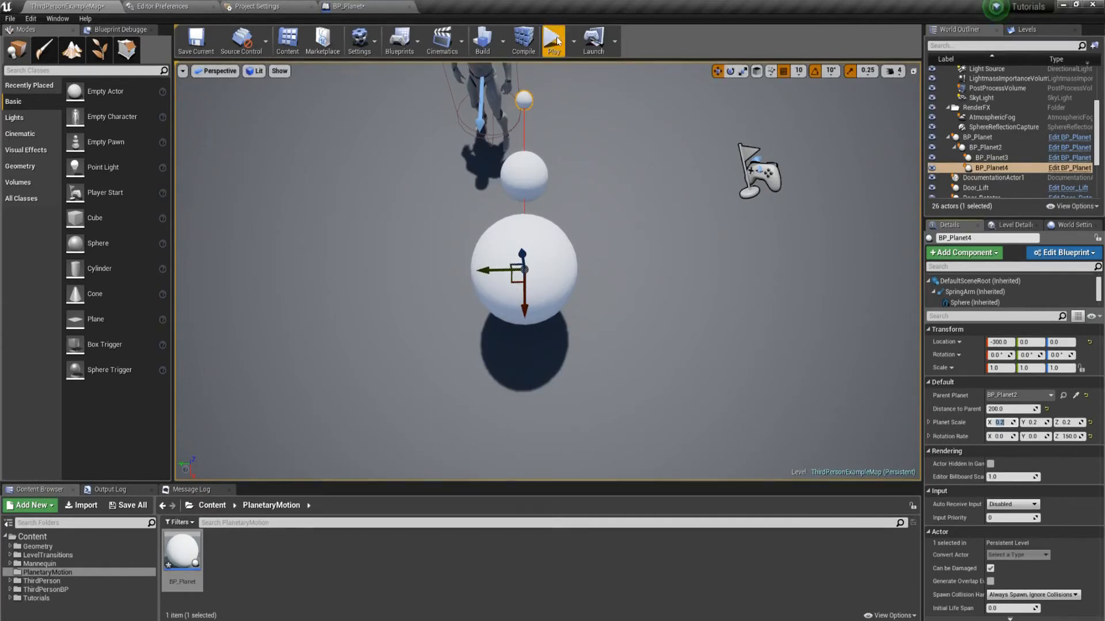
Play the level again to watch BP_Planet4 orbit BP_Planet2 alongside BP_Planet3, and stop playing.
{"action": "left_click", "coordinate": [554, 40]}
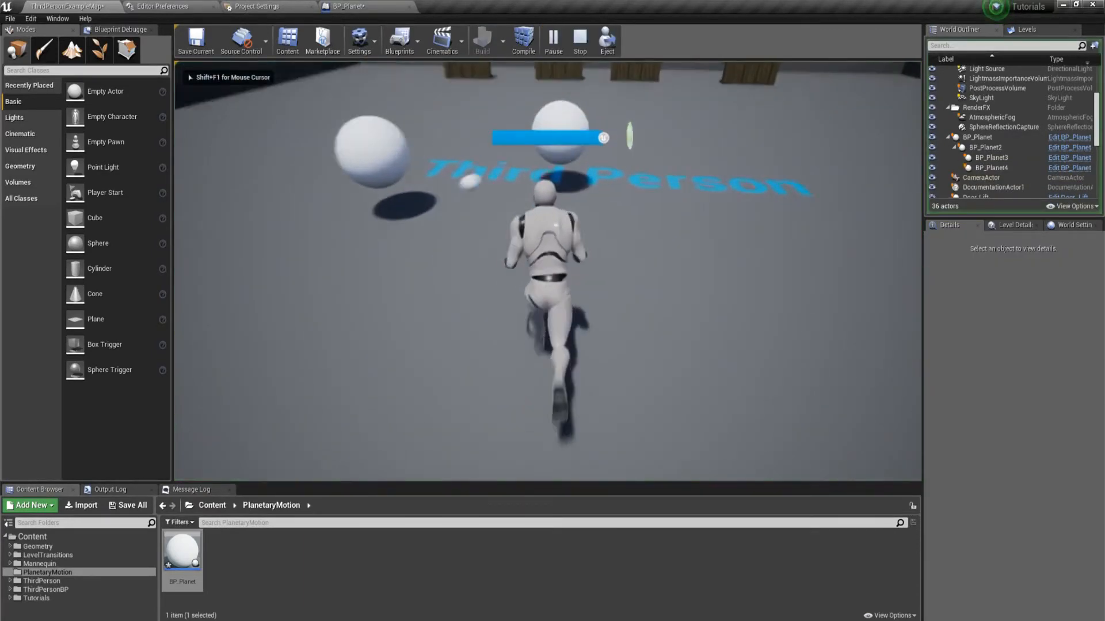
{"action": "key", "text": "w"}
{"action": "key", "text": "space"}
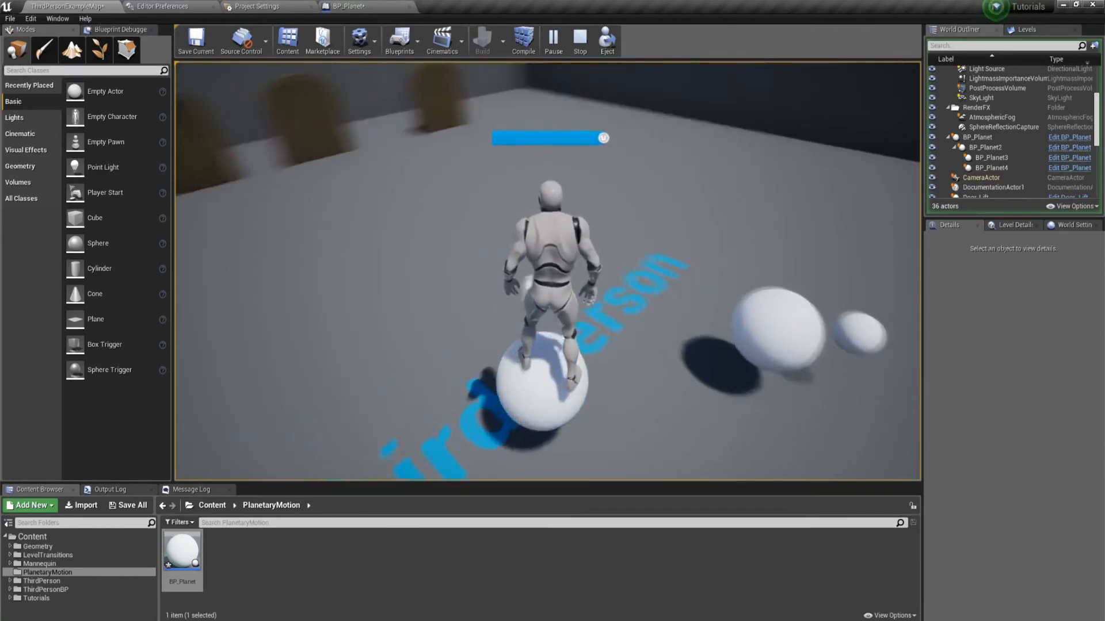
{"action": "key", "text": "Escape"}
{"action": "right_click_drag", "start_coordinate": [547, 271], "coordinate": [791, 83]}
{"action": "right_click_drag", "start_coordinate": [645, 203], "coordinate": [645, 202]}
{"action": "key", "text": "s"}
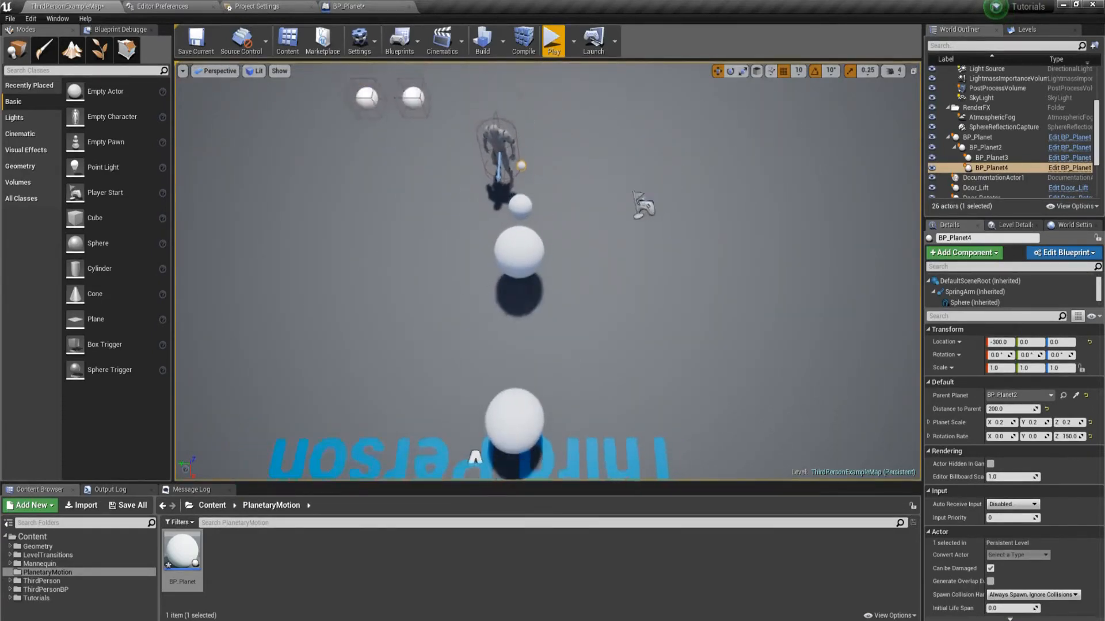
{"action": "right_click_drag", "start_coordinate": [526, 173], "coordinate": [526, 173]}
{"action": "key", "text": "s"}
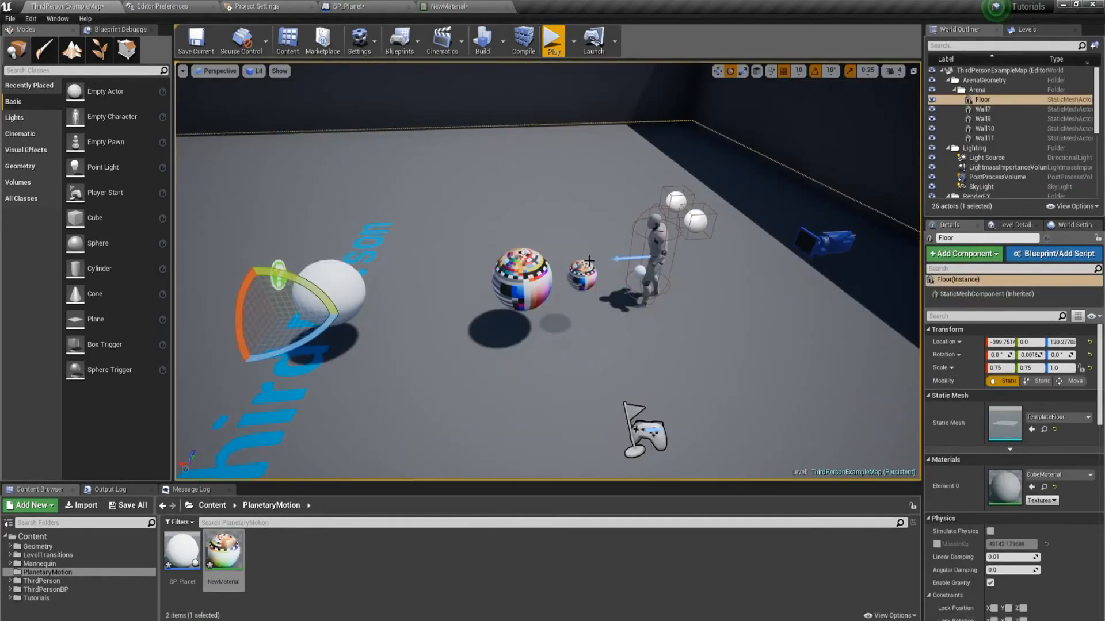
Select the smaller patterned planet, BP_Planet3, and rotate it to about -30° around the Y axis to tilt its orbit.
{"action": "mouse_move", "coordinate": [547, 270]}
{"action": "right_mouse_down"}
{"action": "mouse_move", "coordinate": [547, 253]}
{"action": "mouse_move", "coordinate": [546, 270]}
{"action": "right_mouse_up"}
{"action": "key", "text": "s"}
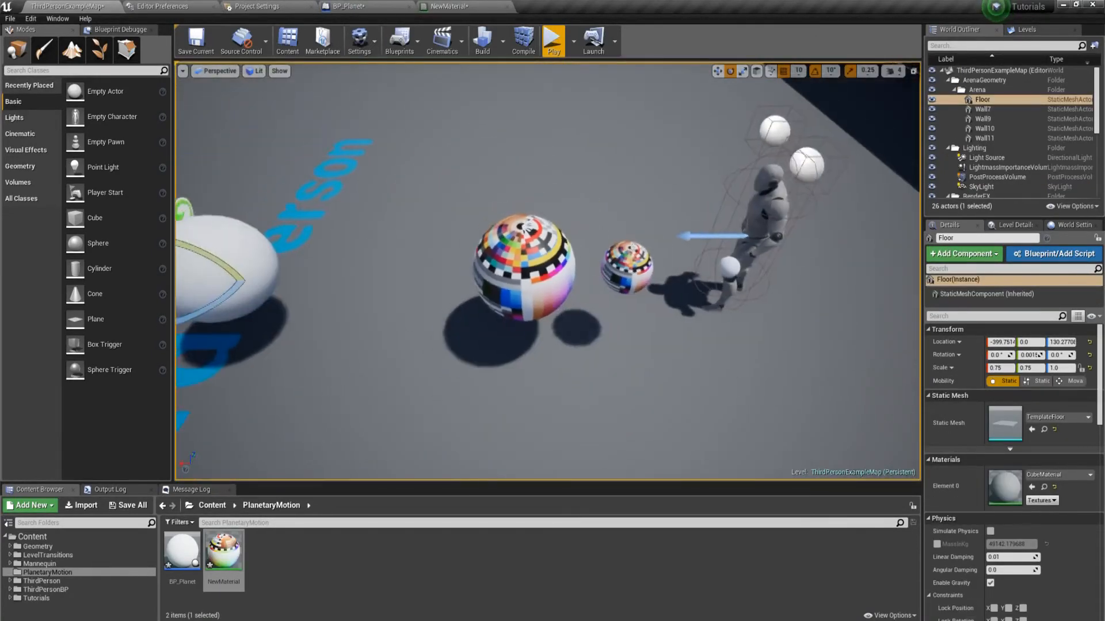
{"action": "left_click", "coordinate": [627, 272]}
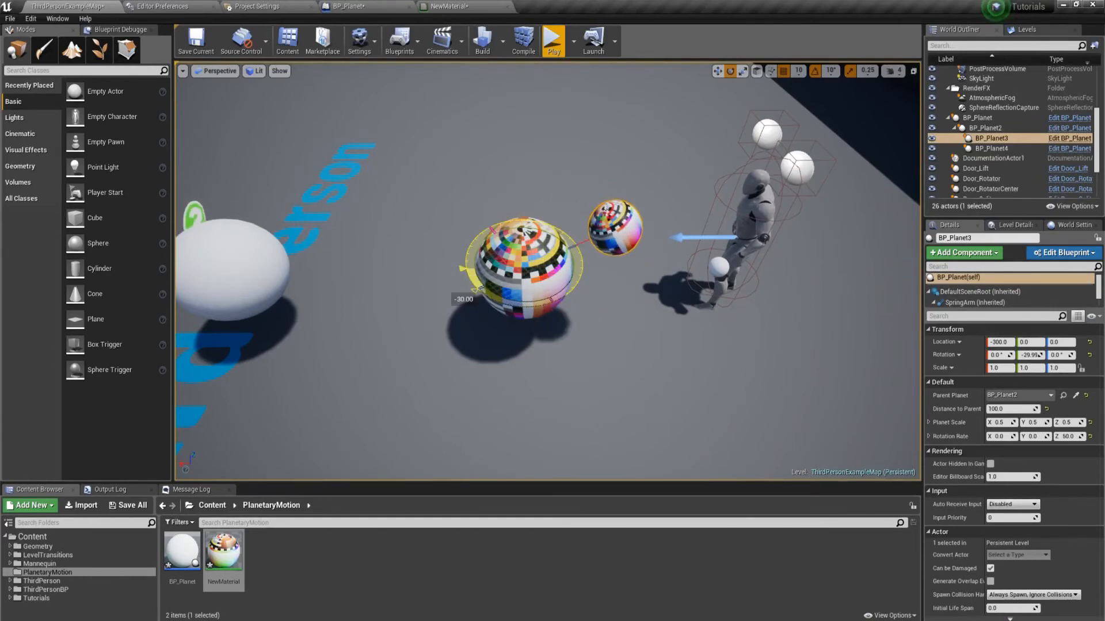
{"action": "key", "text": "w"}
{"action": "right_click_drag", "start_coordinate": [632, 235], "coordinate": [632, 179]}
{"action": "key", "text": "s"}
{"action": "key", "text": "w"}
Play the level in full screen and move the character onto the central planet to watch the tilted orbit of BP_Planet3.
{"action": "left_click", "coordinate": [554, 55]}
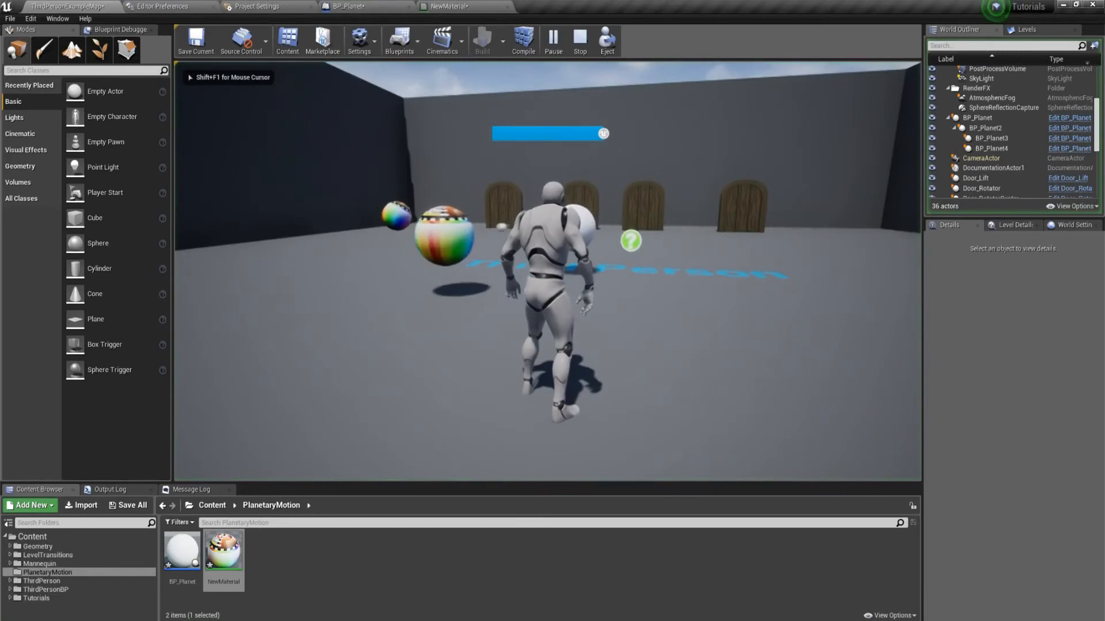
{"action": "key", "text": "F11"}
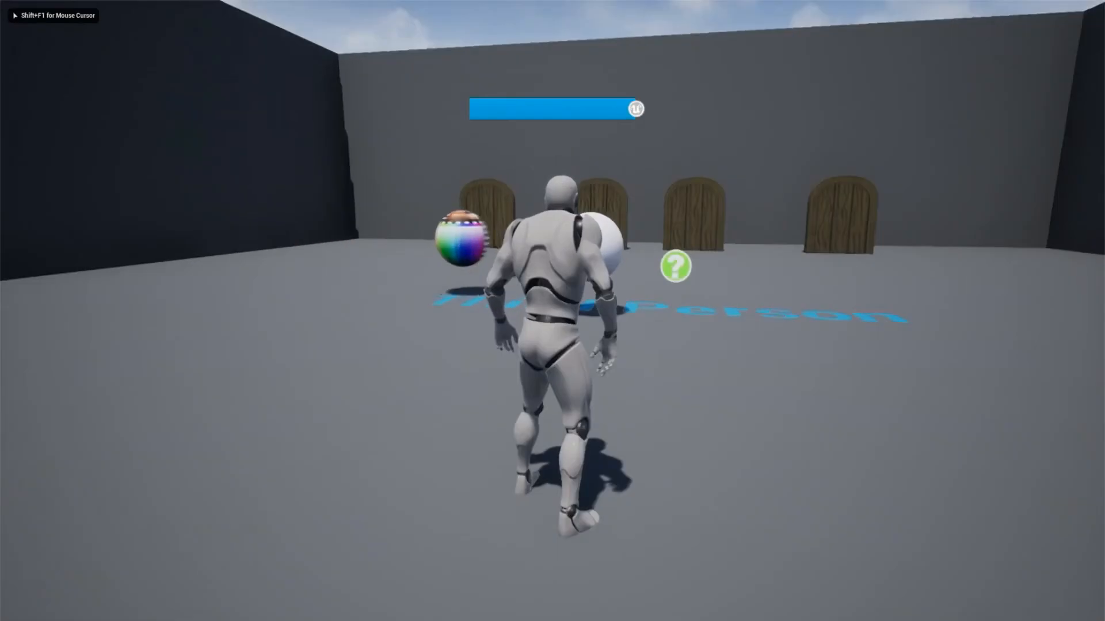
{"action": "key", "text": "w"}
{"action": "key", "text": "d"}
{"action": "key", "text": "space"}
{"action": "key", "text": "w"}
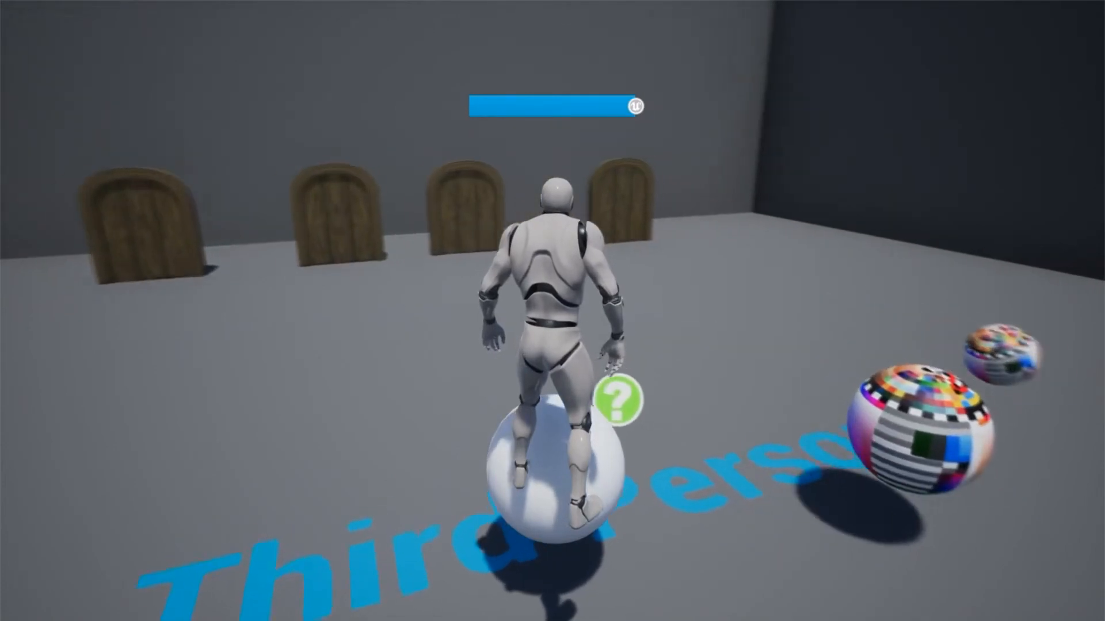